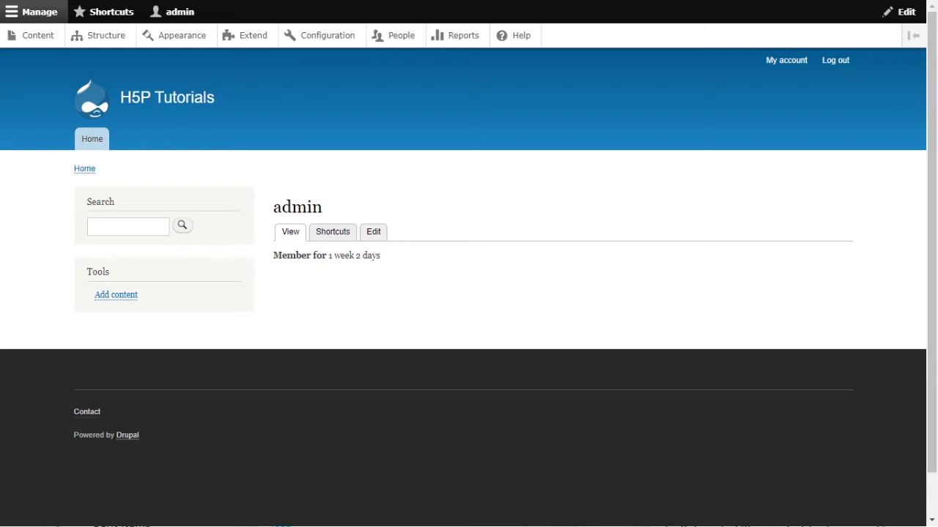
# Scroll through the H5P project page on drupal.org, highlighting the project title.
pyautogui.moveTo(680, 423)
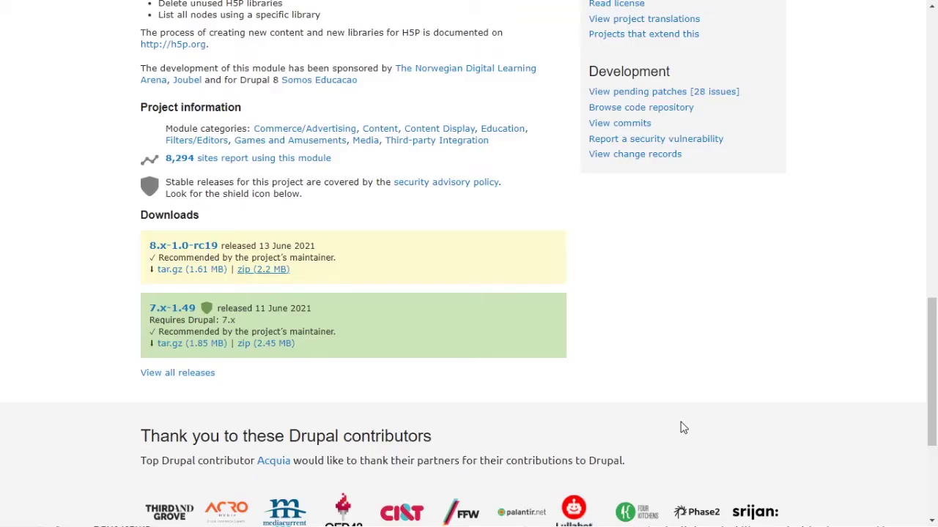
pyautogui.scroll(15, 659, 433)
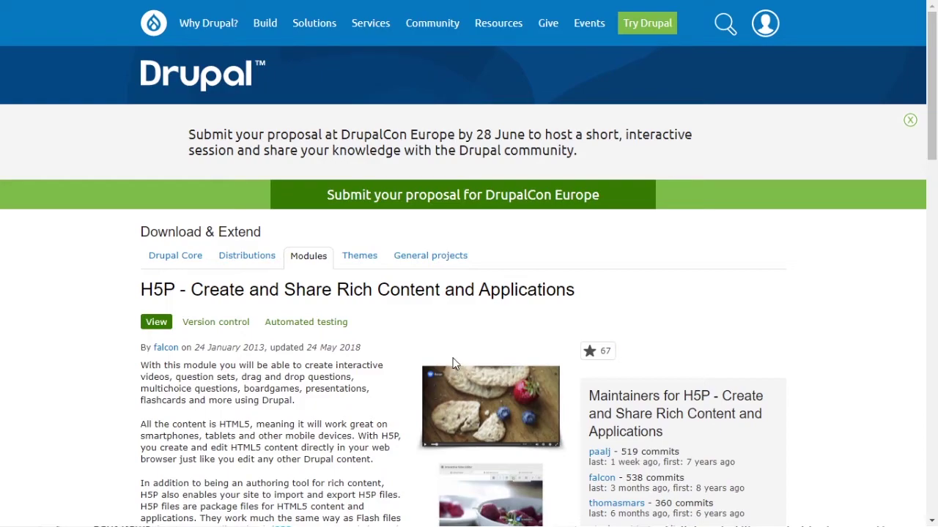
pyautogui.moveTo(932, 55)
pyautogui.mouseDown()
pyautogui.moveTo(936, 440)
pyautogui.moveTo(935, 52)
pyautogui.mouseUp()
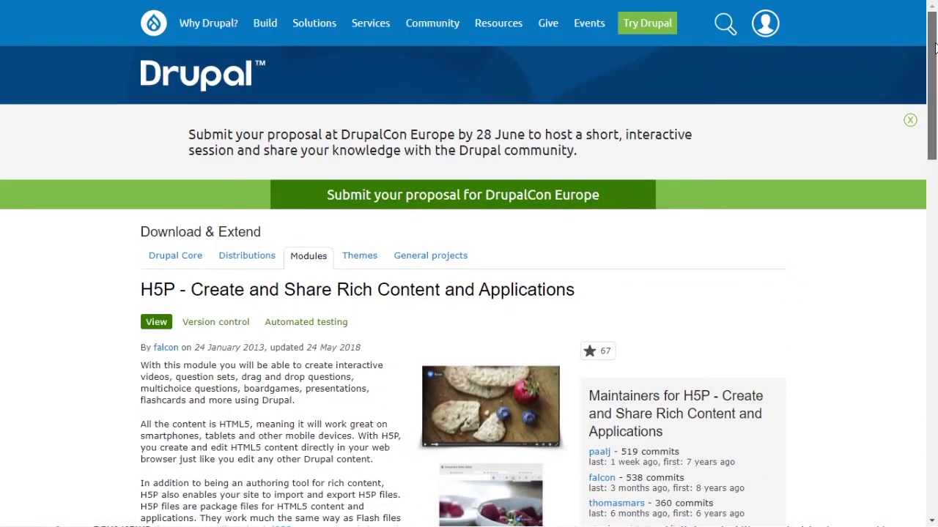
pyautogui.moveTo(934, 48); pyautogui.dragTo(915, 253)
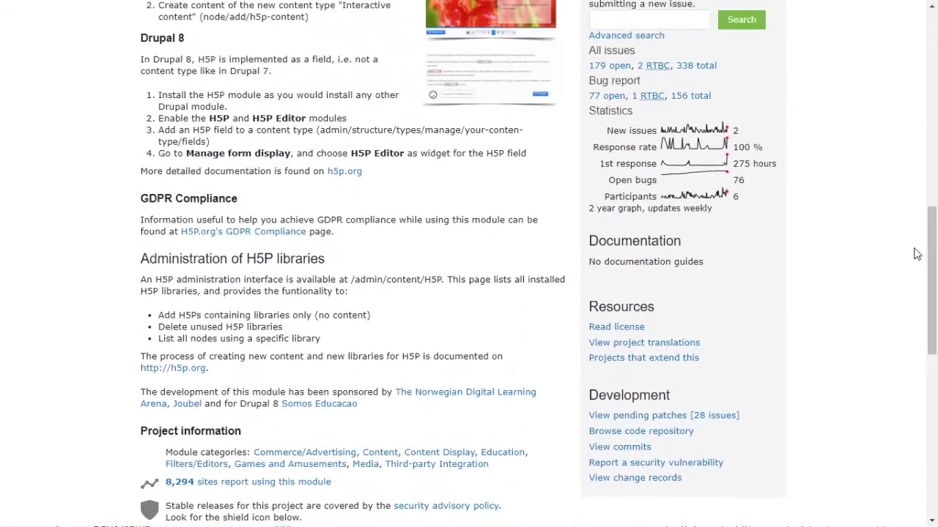
pyautogui.scroll(-2, 381, 242)
pyautogui.scroll(10, 381, 242)
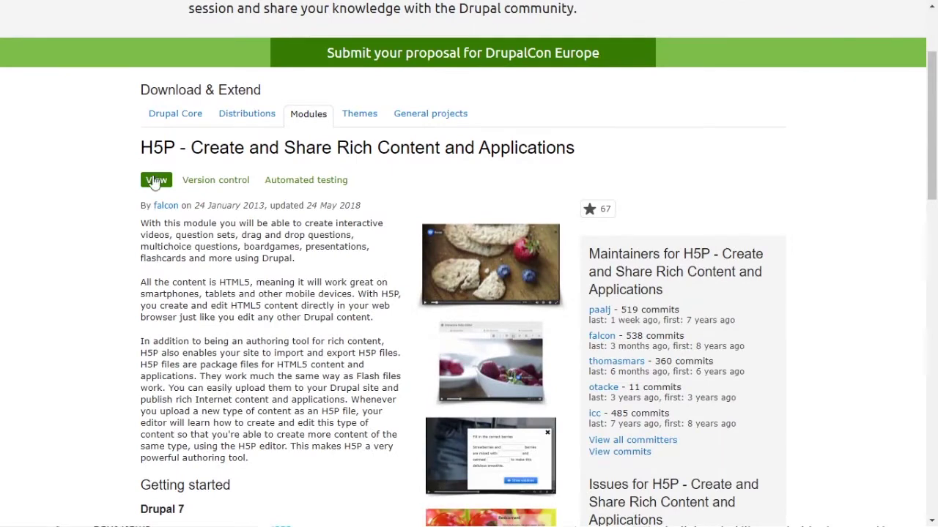
pyautogui.moveTo(145, 152); pyautogui.dragTo(519, 158)
pyautogui.click(519, 158)
pyautogui.scroll(-4, 368, 344)
pyautogui.scroll(-1, 368, 350)
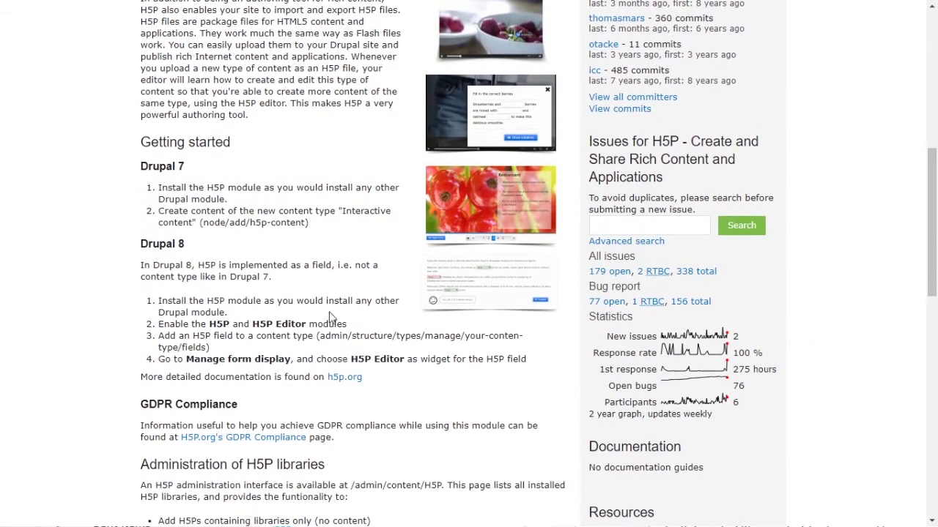
pyautogui.moveTo(141, 148); pyautogui.dragTo(218, 148)
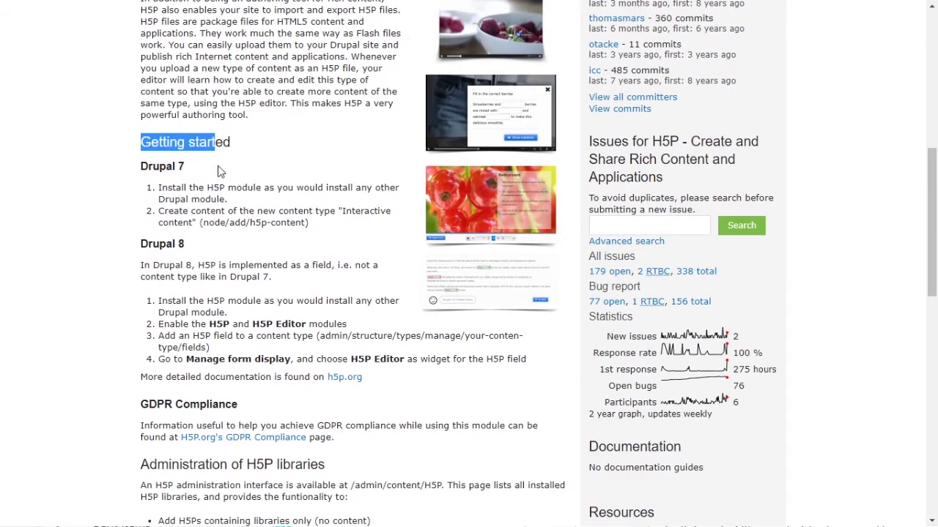
pyautogui.scroll(-2, 242, 282)
pyautogui.scroll(-2, 253, 291)
pyautogui.scroll(3, 268, 299)
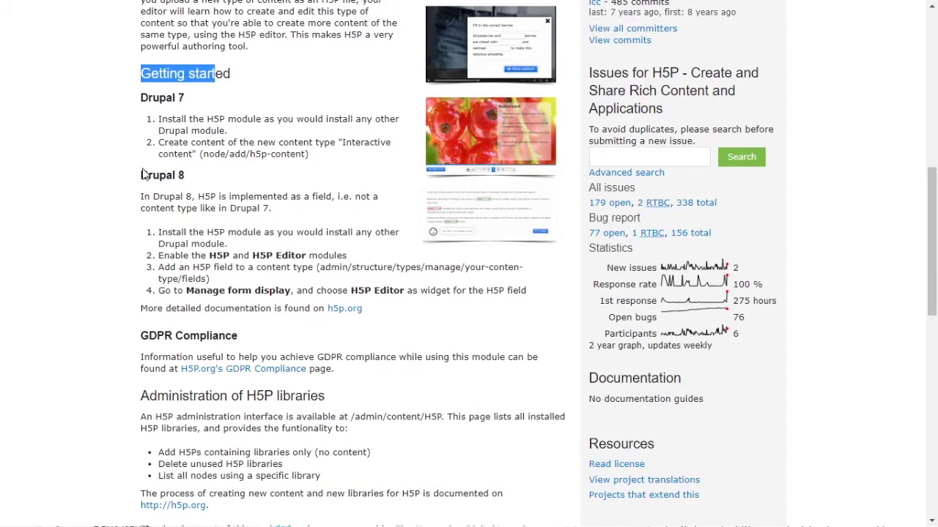
# Highlight the Getting started notes explaining H5P as a field in Drupal 7 and 8.
pyautogui.moveTo(144, 192); pyautogui.dragTo(145, 176)
pyautogui.click(172, 193)
pyautogui.moveTo(145, 208); pyautogui.dragTo(315, 196)
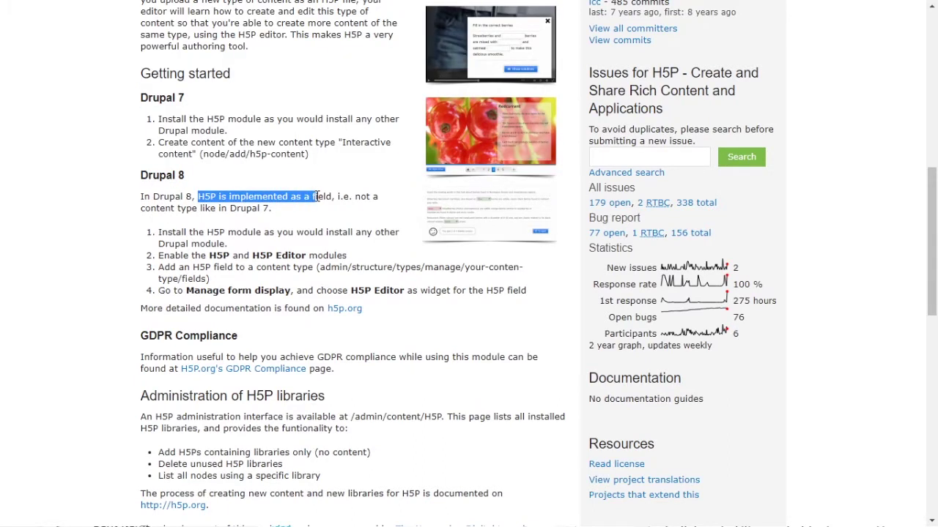
pyautogui.moveTo(230, 208); pyautogui.dragTo(269, 209)
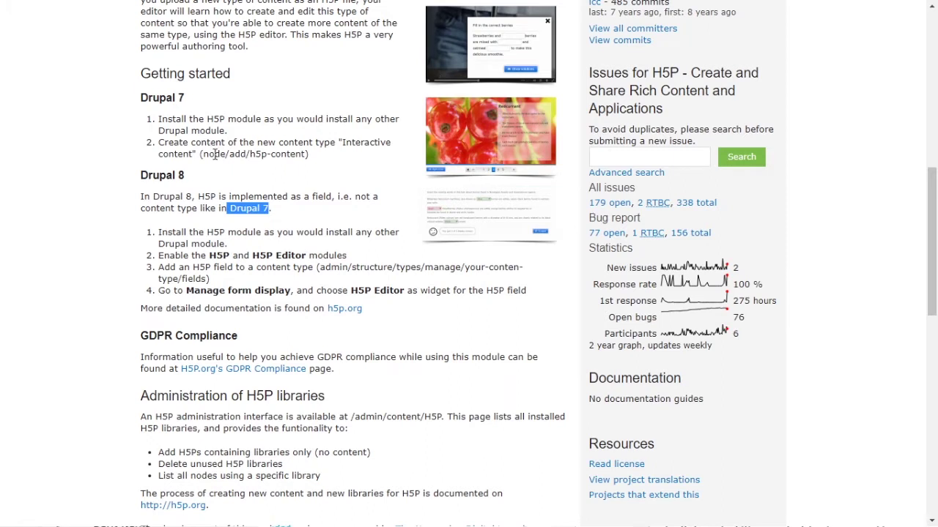
pyautogui.moveTo(144, 196); pyautogui.dragTo(293, 209)
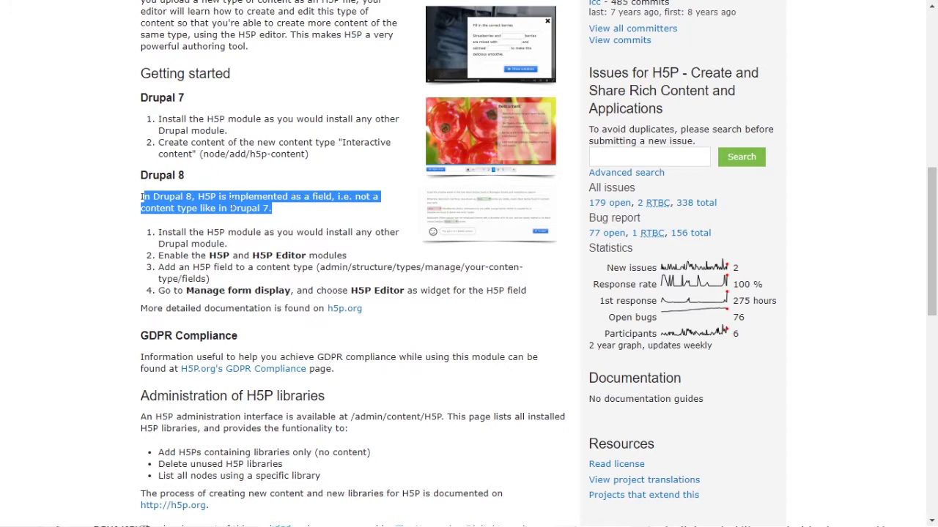
pyautogui.moveTo(140, 196); pyautogui.dragTo(283, 213)
pyautogui.click(293, 217)
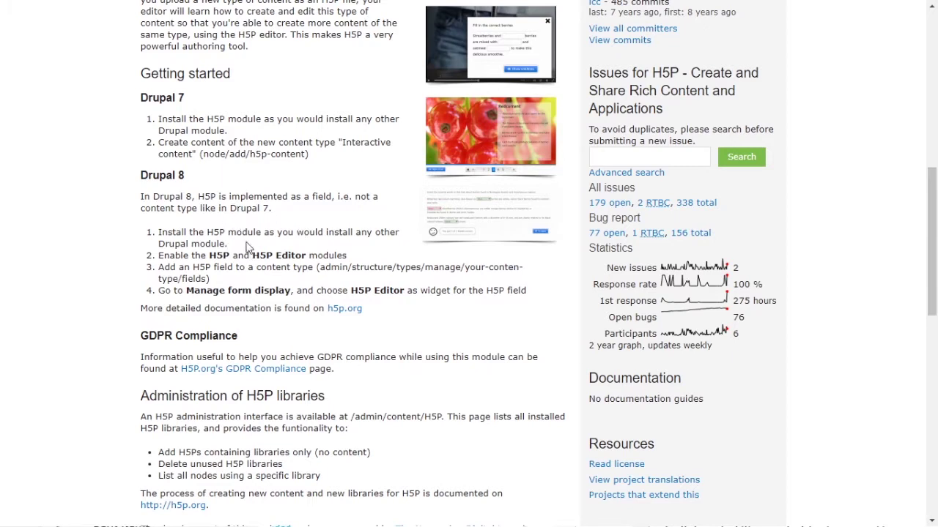
pyautogui.moveTo(141, 101); pyautogui.dragTo(183, 97)
pyautogui.moveTo(151, 176)
pyautogui.mouseDown()
pyautogui.moveTo(142, 178)
pyautogui.moveTo(169, 174)
pyautogui.mouseUp()
pyautogui.click(142, 178)
pyautogui.click(184, 176)
# Scroll to Downloads and get the 2.2 MB zip of the 8.x-1.0-rc19 release.
pyautogui.scroll(-2, 366, 252)
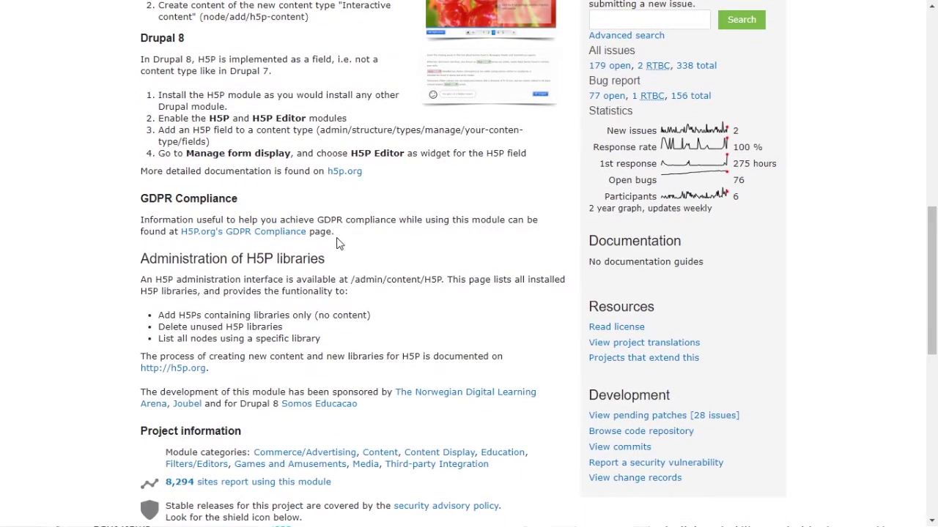
pyautogui.scroll(-2, 344, 248)
pyautogui.scroll(-2, 352, 251)
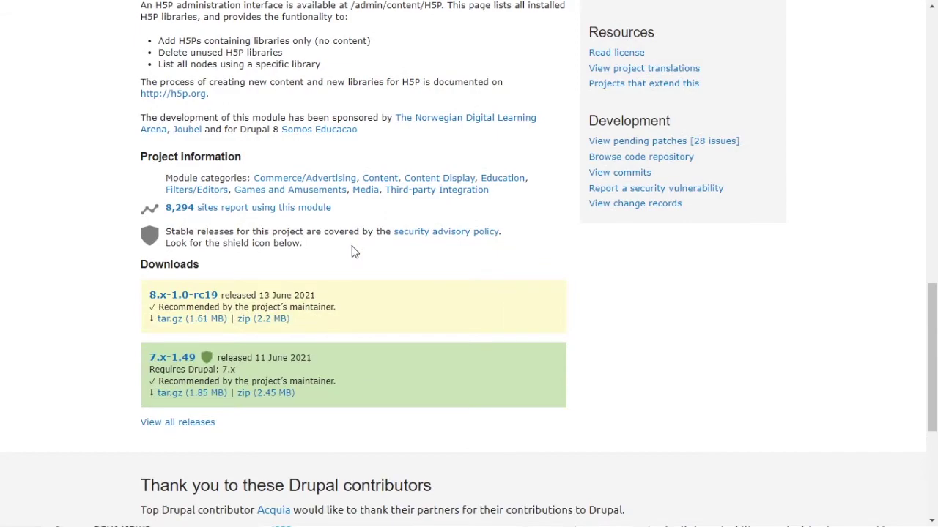
pyautogui.scroll(4, 353, 251)
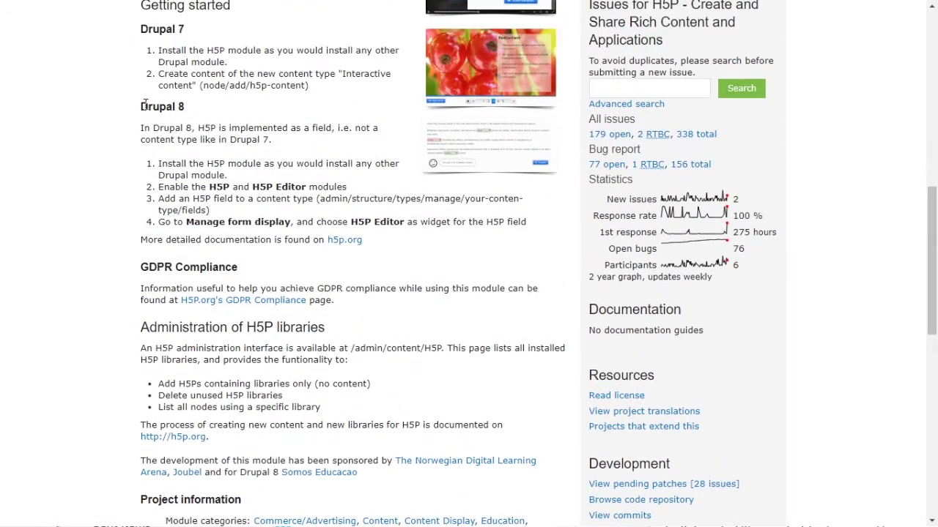
pyautogui.scroll(-2, 325, 209)
pyautogui.scroll(-2, 325, 209)
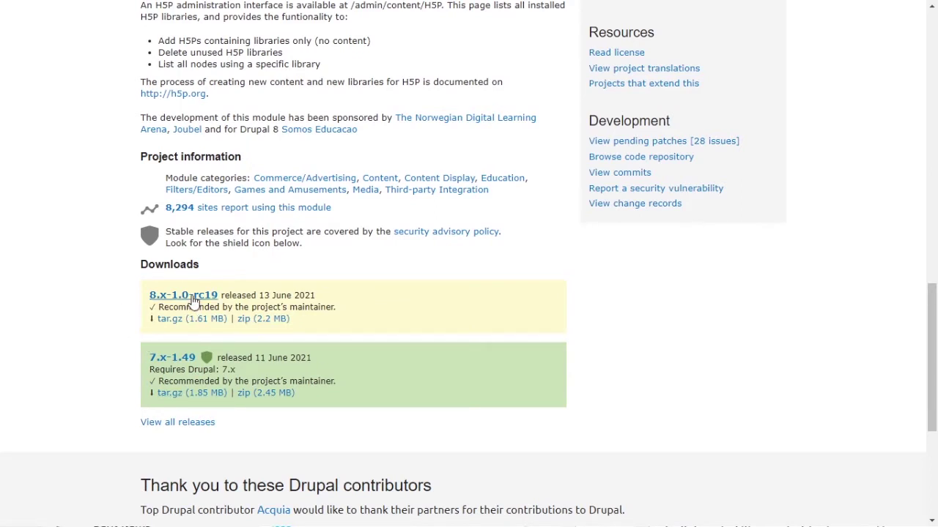
pyautogui.moveTo(338, 329); pyautogui.dragTo(144, 300)
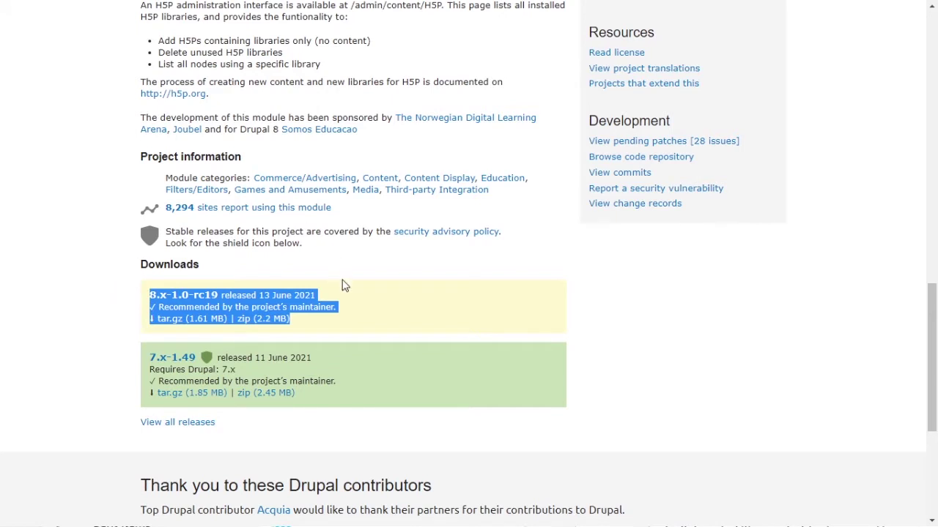
pyautogui.click(359, 308)
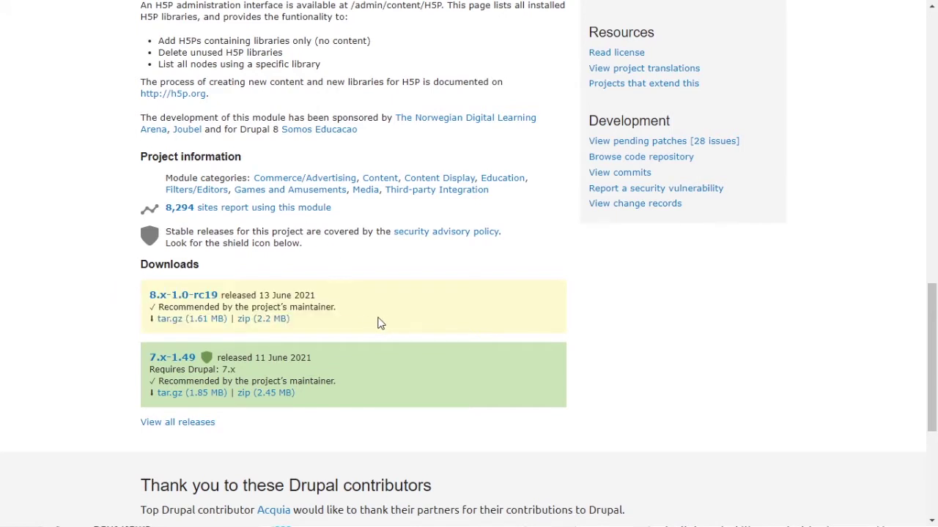
pyautogui.click(266, 320)
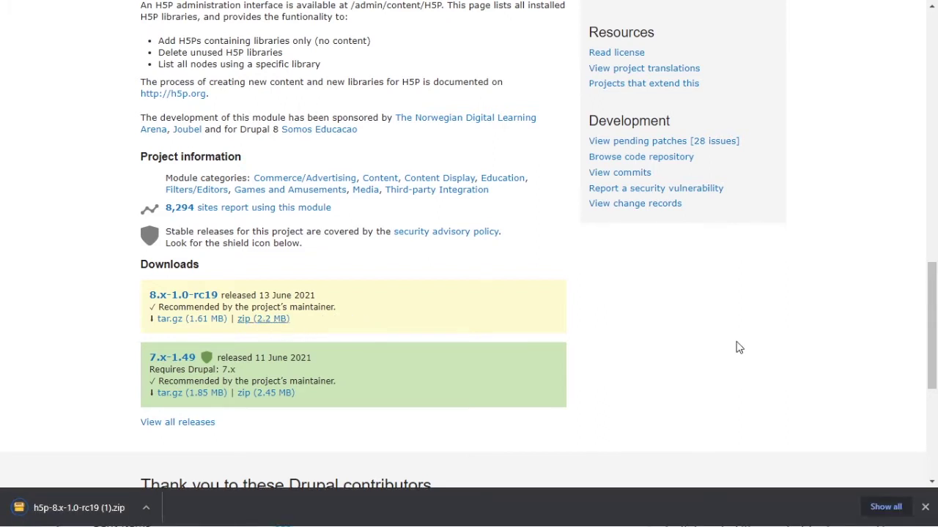
# Dismiss the download bar and go to Extend in the Drupal admin toolbar.
pyautogui.click(926, 507)
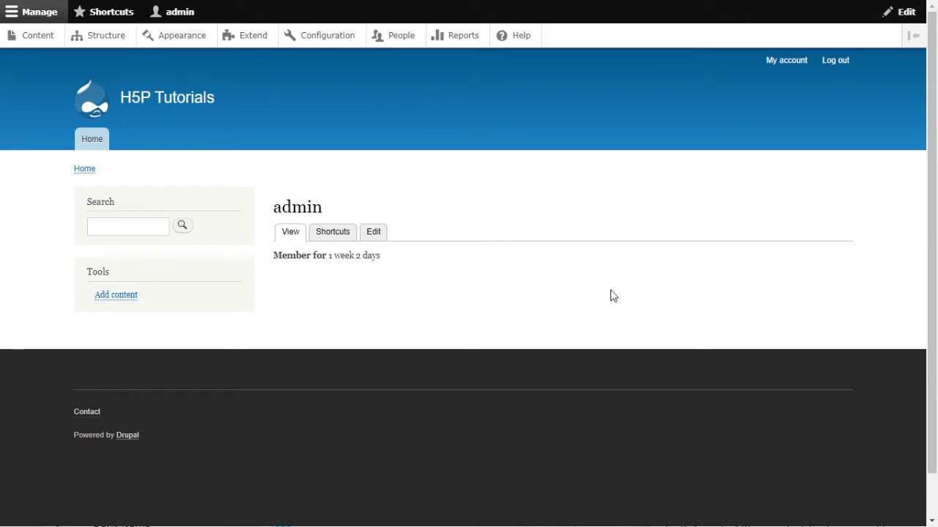
pyautogui.click(252, 40)
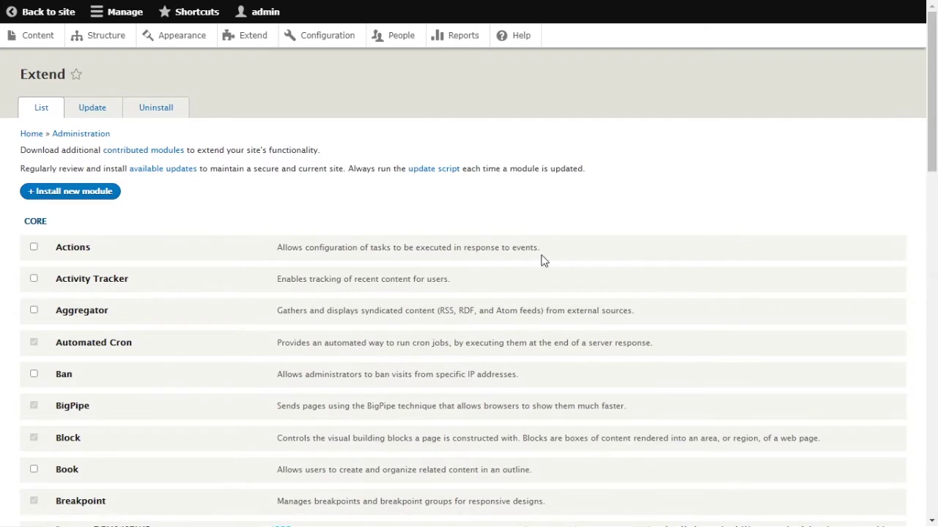
# Scroll the Extend list, toggle the CORE group, then choose + Install new module.
pyautogui.scroll(-1, 380, 317)
pyautogui.scroll(-12, 381, 317)
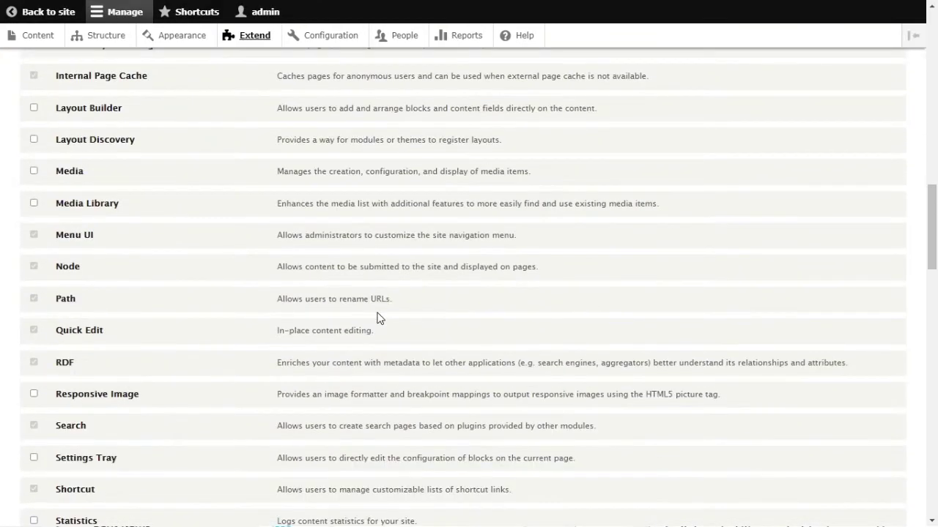
pyautogui.moveTo(931, 214); pyautogui.dragTo(930, 55)
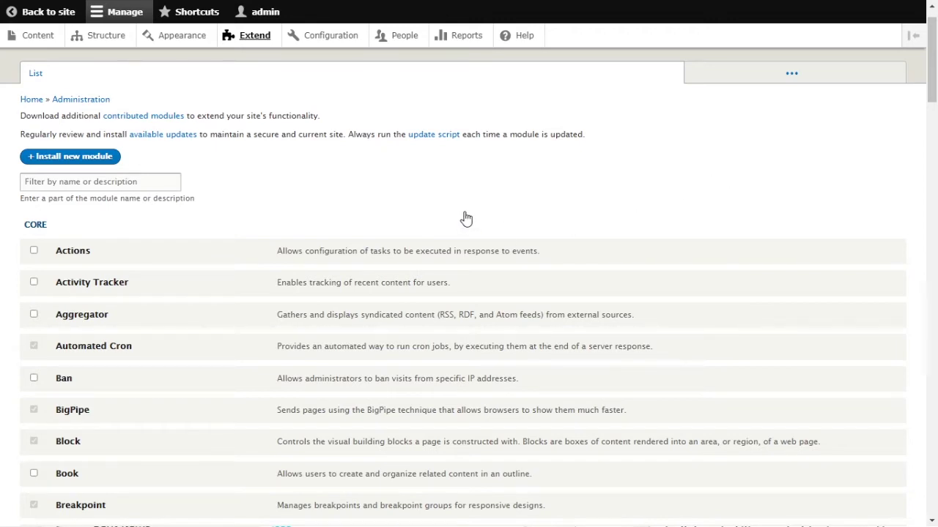
pyautogui.click(253, 220)
pyautogui.click(253, 220)
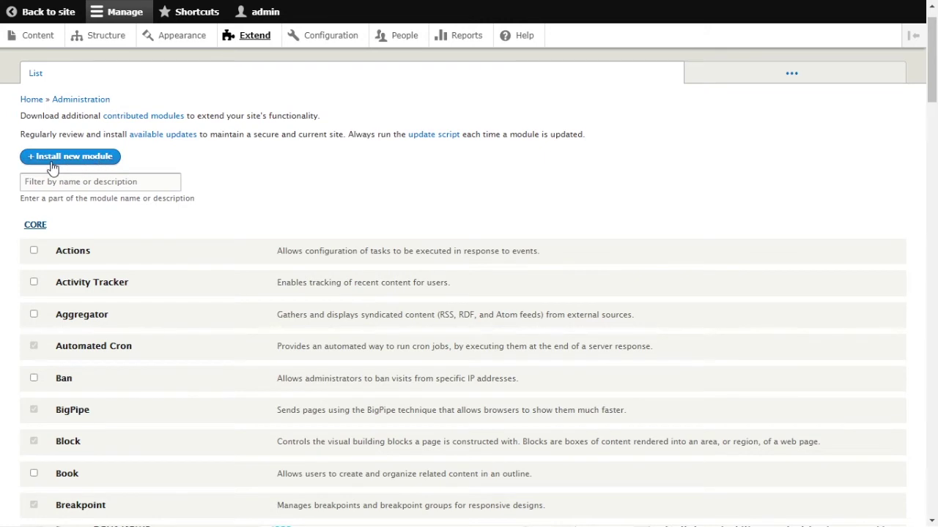
pyautogui.click(99, 161)
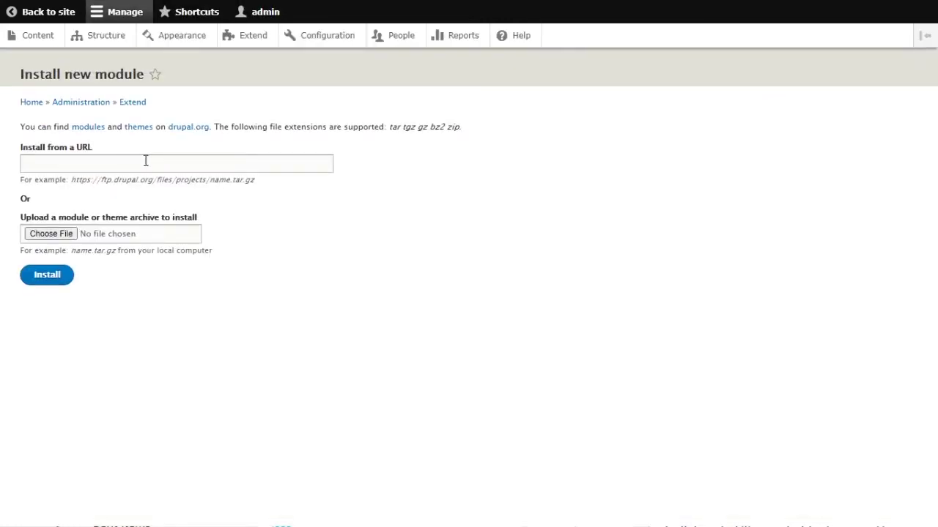
# Select h5p-8.x-1.0-rc19 (1).zip as the module archive to upload and submit it.
pyautogui.click(157, 167)
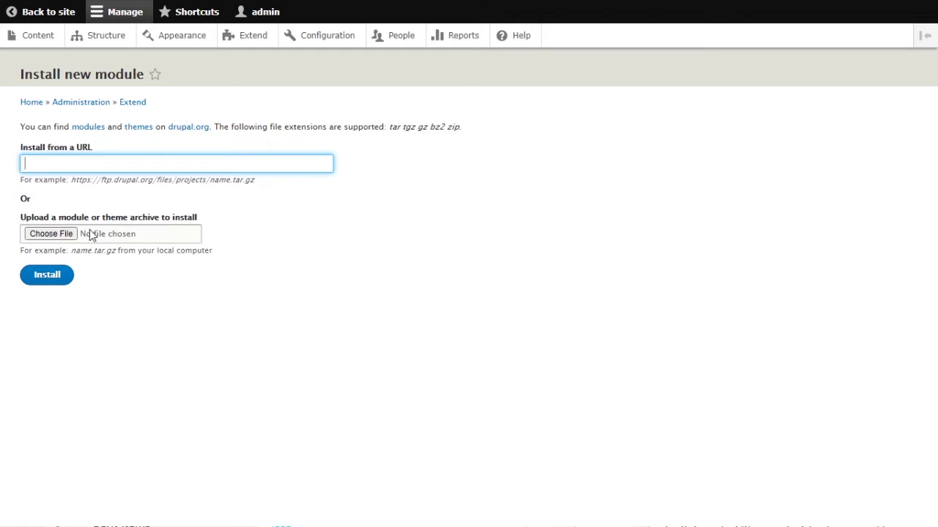
pyautogui.moveTo(59, 218); pyautogui.dragTo(196, 224)
pyautogui.click(264, 240)
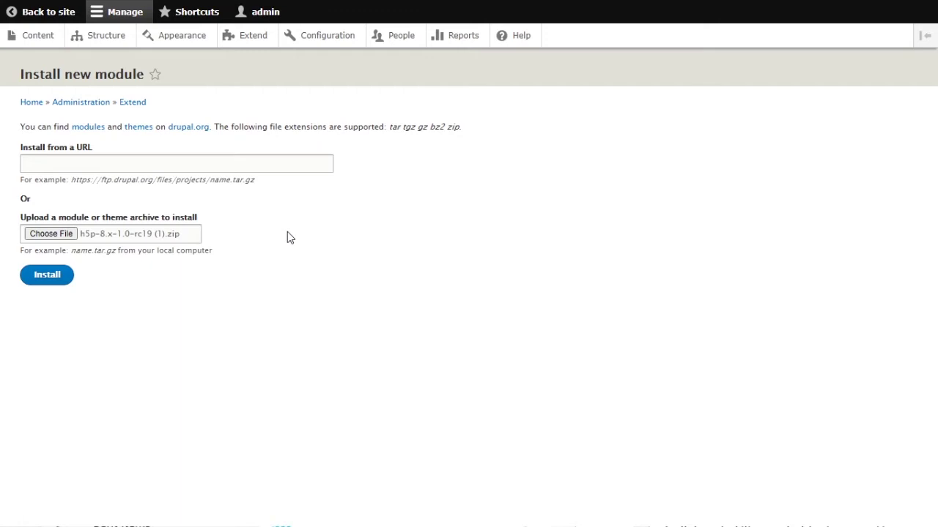
pyautogui.press('Tab')
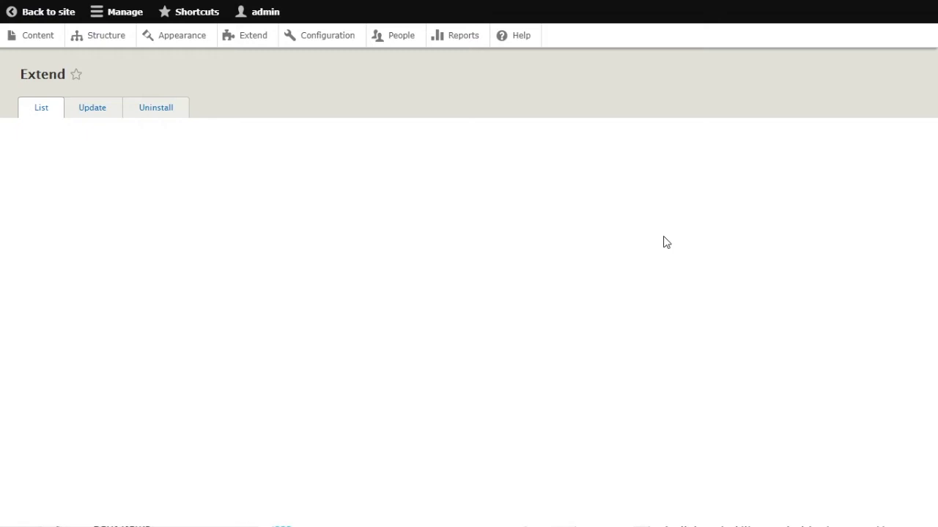
# Find 'h5p' on the Extend page and expand the H5P module group.
pyautogui.hotkey('ctrl', 'f')
pyautogui.write('h5p')
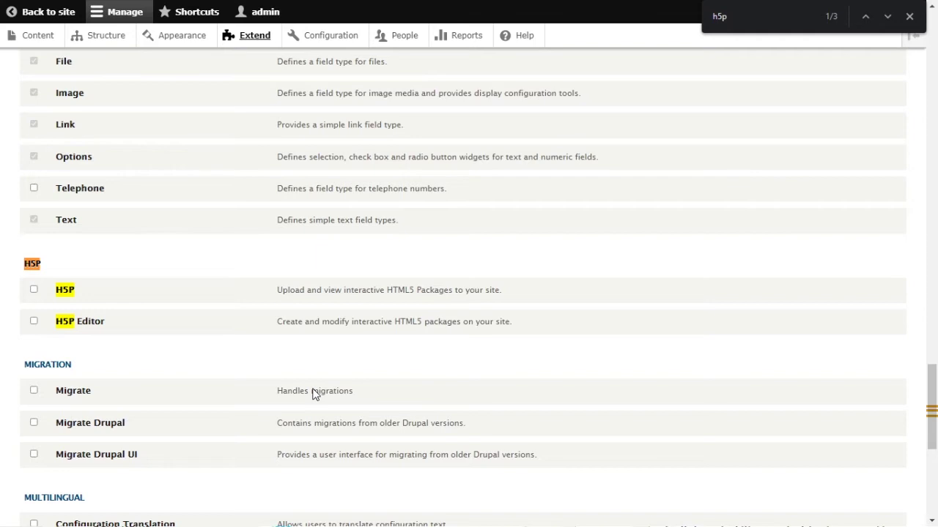
pyautogui.scroll(20, 256, 293)
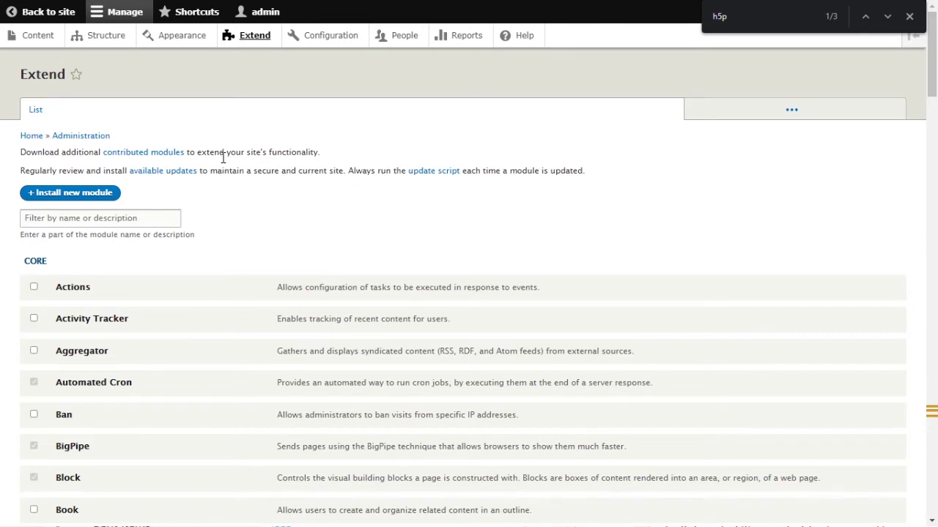
pyautogui.scroll(-20, 180, 291)
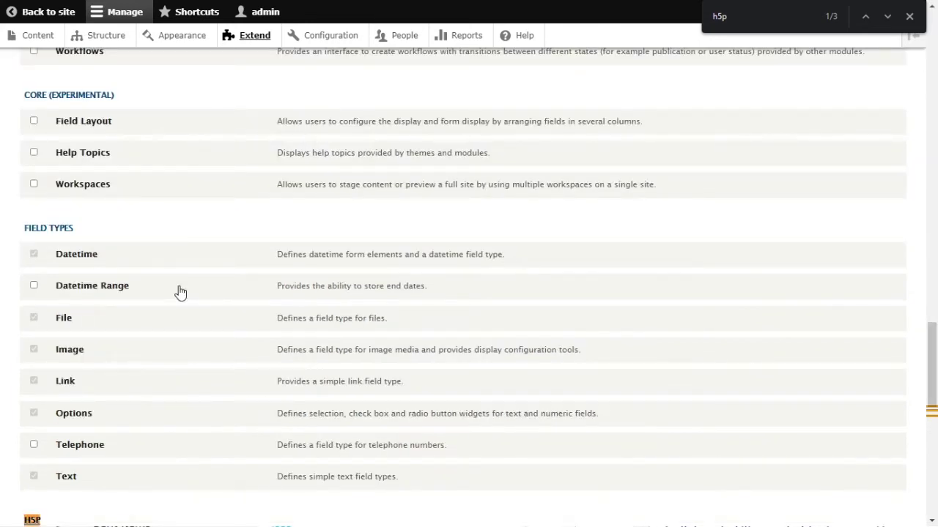
pyautogui.scroll(-4, 180, 292)
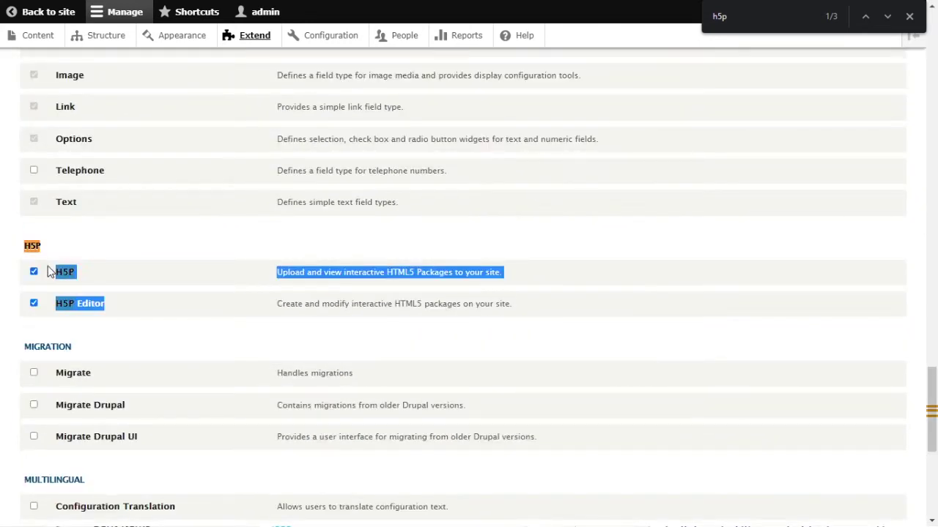
pyautogui.click(52, 247)
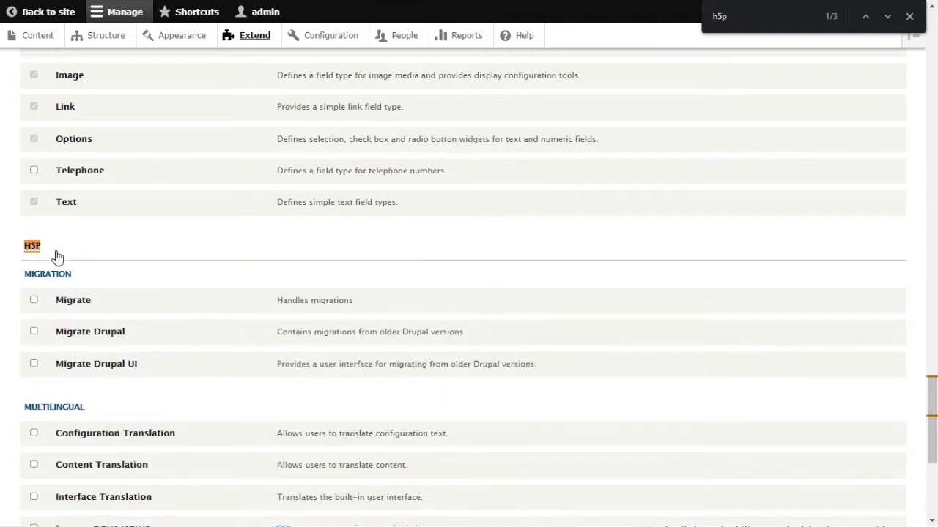
pyautogui.click(53, 249)
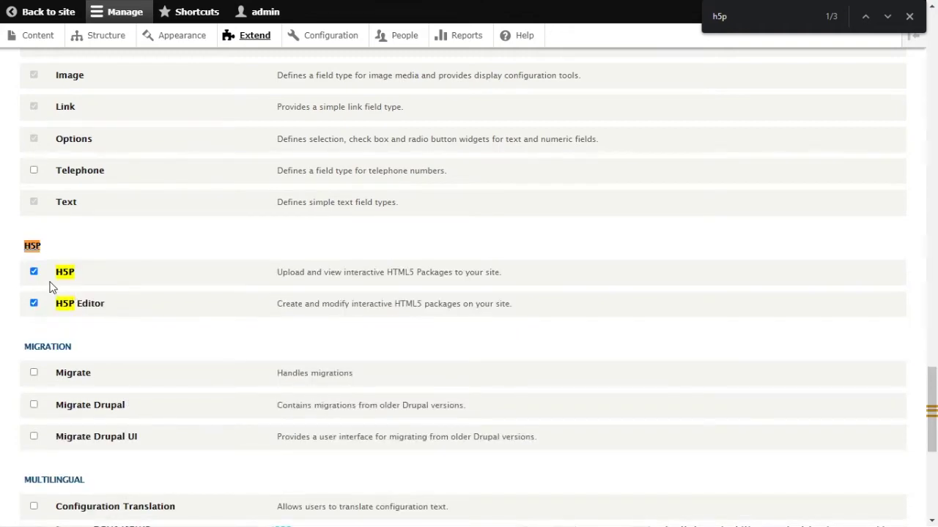
pyautogui.scroll(-3, 934, 427)
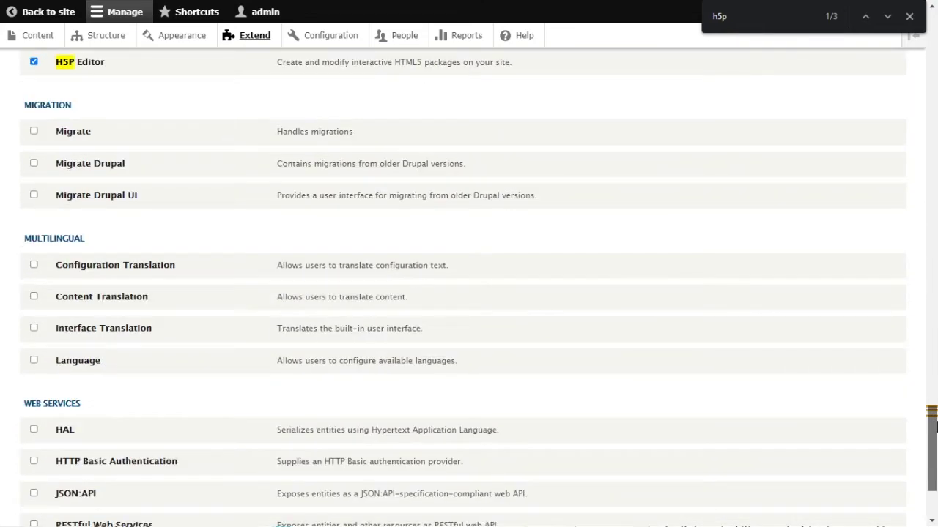
pyautogui.scroll(6, 934, 427)
pyautogui.scroll(-3, 262, 310)
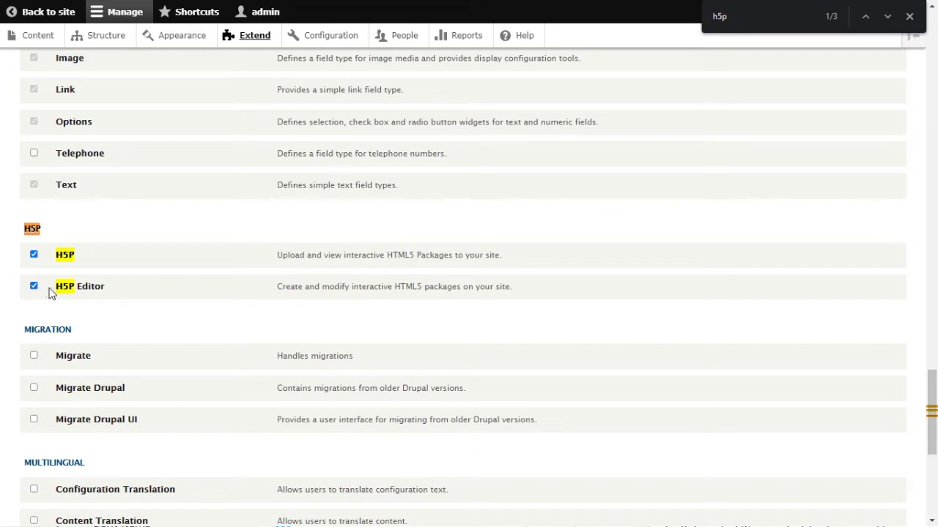
pyautogui.click(38, 232)
pyautogui.click(61, 231)
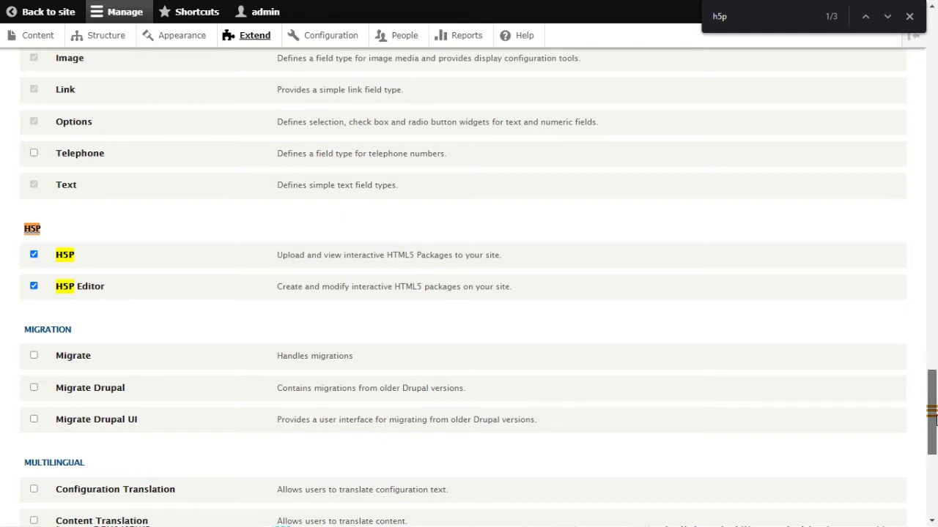
# Make sure H5P Editor is ticked for enabling, then close the h5p search bar.
pyautogui.click(34, 286)
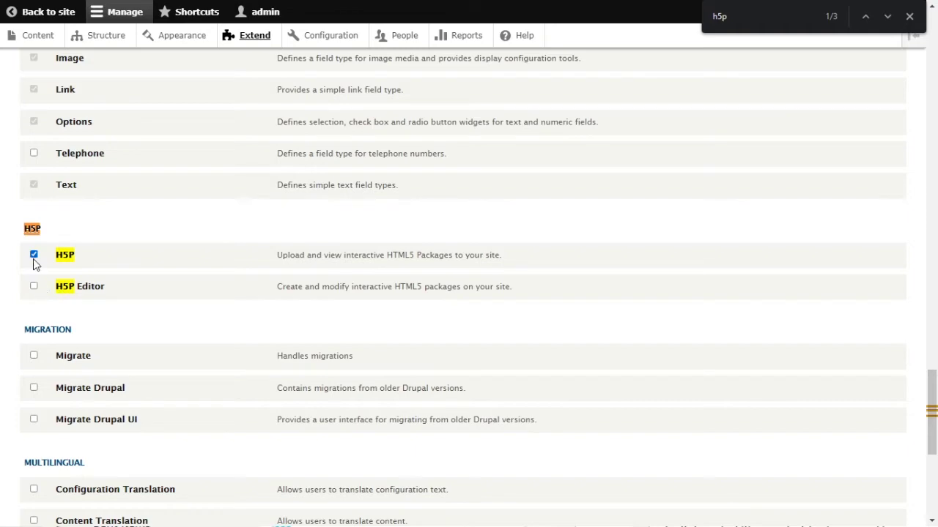
pyautogui.click(33, 286)
pyautogui.scroll(-4, 320, 323)
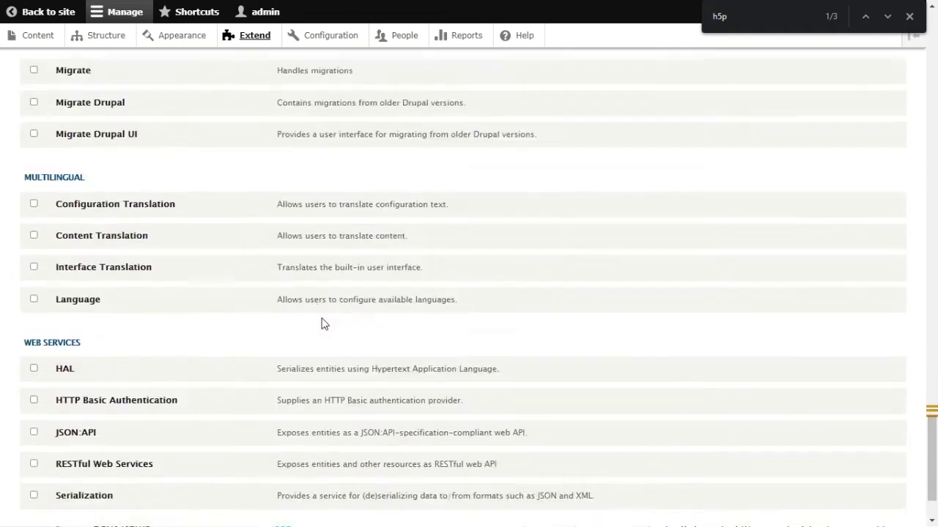
pyautogui.scroll(-2, 321, 323)
pyautogui.scroll(8, 456, 386)
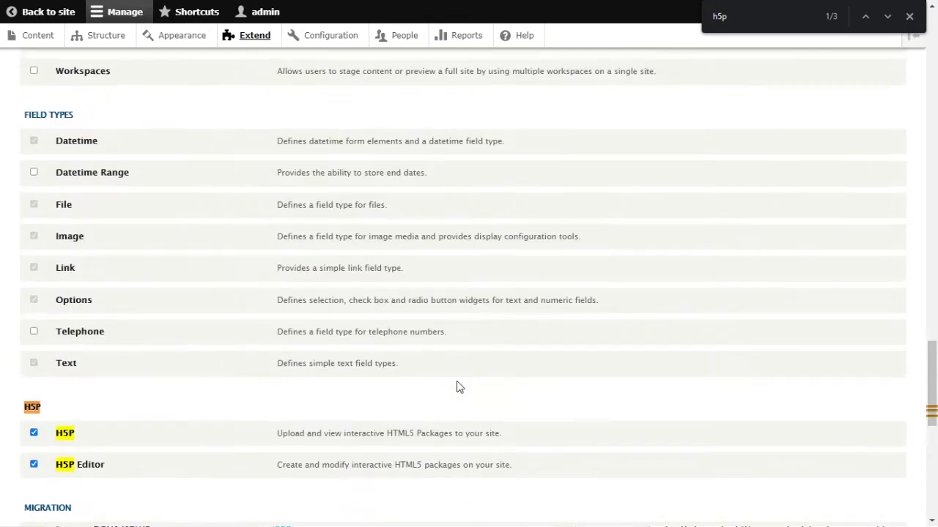
pyautogui.scroll(-2, 459, 387)
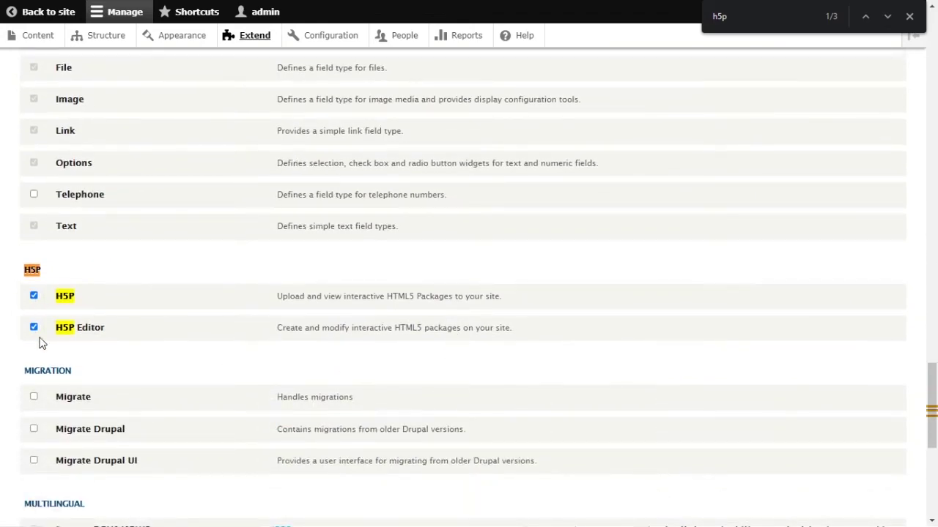
pyautogui.scroll(-3, 168, 335)
pyautogui.scroll(-3, 169, 335)
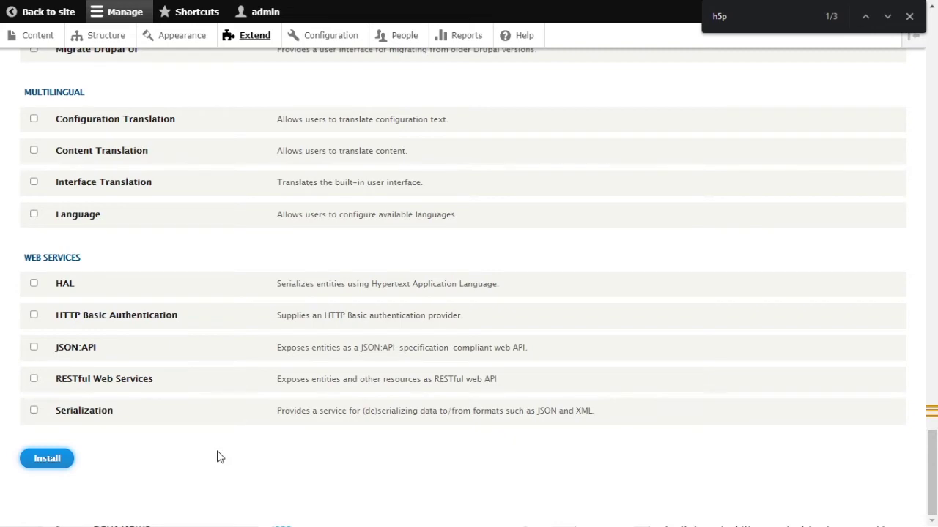
pyautogui.scroll(4, 218, 455)
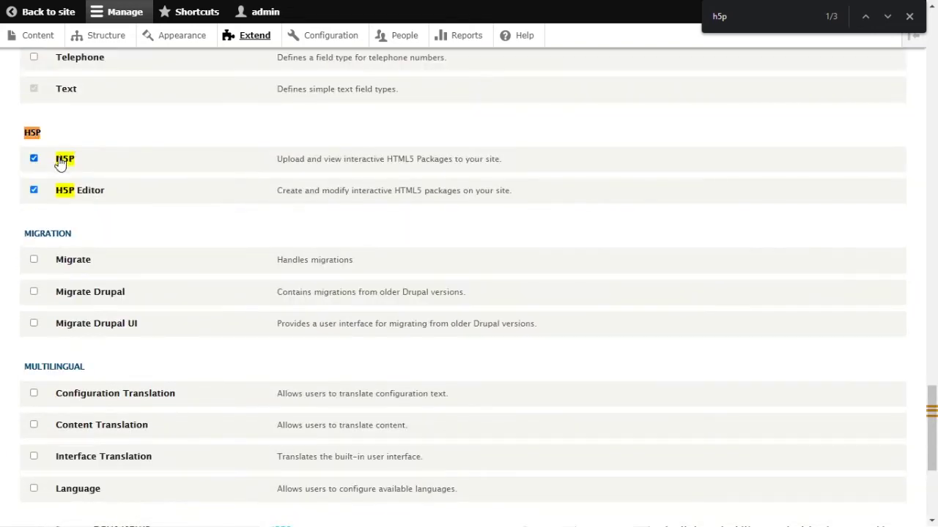
pyautogui.click(909, 16)
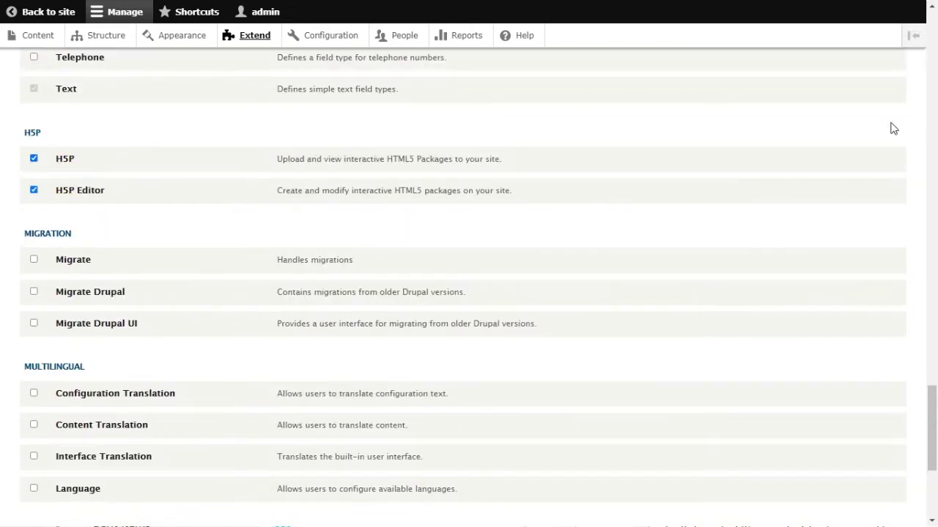
pyautogui.scroll(-4, 414, 310)
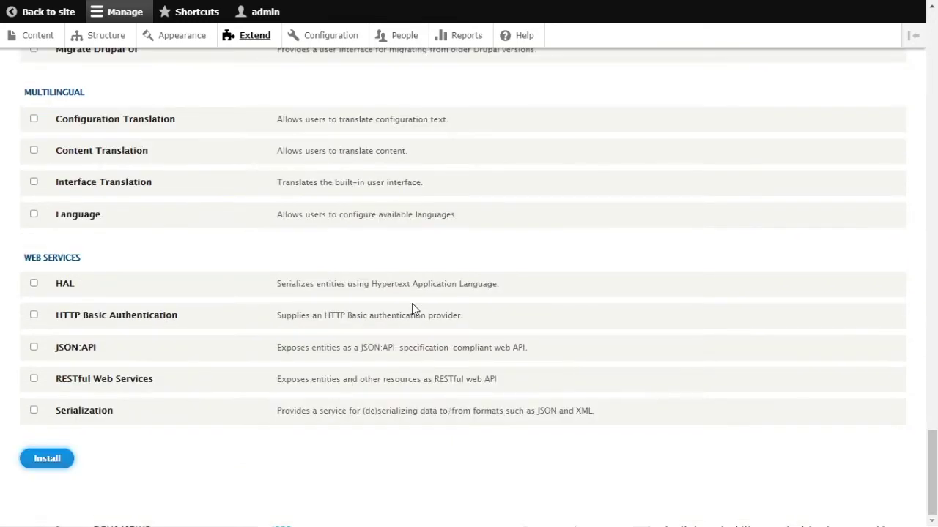
pyautogui.scroll(3, 412, 309)
pyautogui.scroll(2, 412, 309)
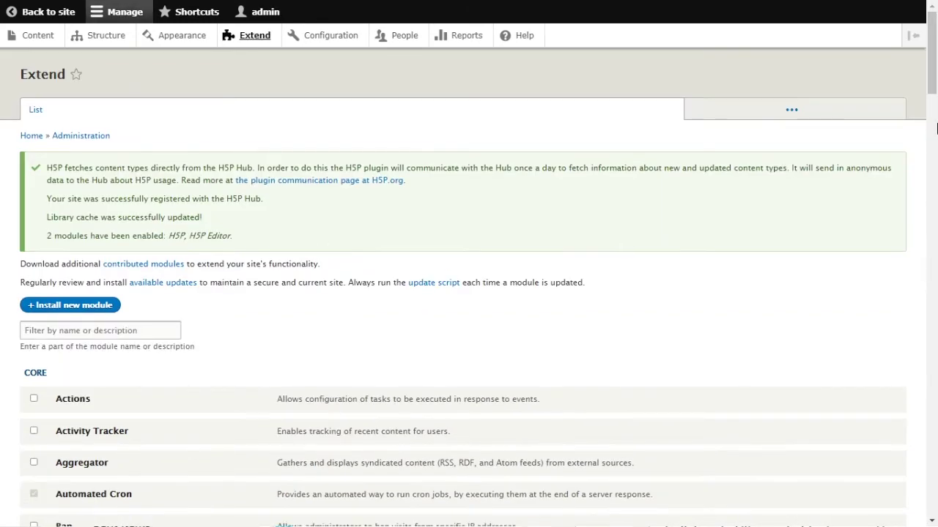
# Submit the Extend form with H5P and H5P Editor ticked and review the confirmation.
pyautogui.moveTo(935, 128); pyautogui.dragTo(931, 410)
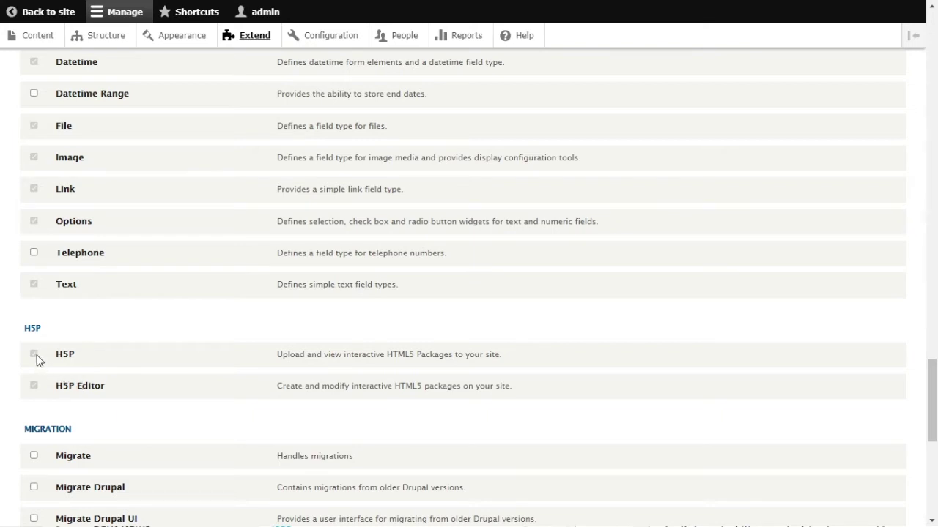
pyautogui.scroll(-5, 183, 392)
pyautogui.click(43, 461)
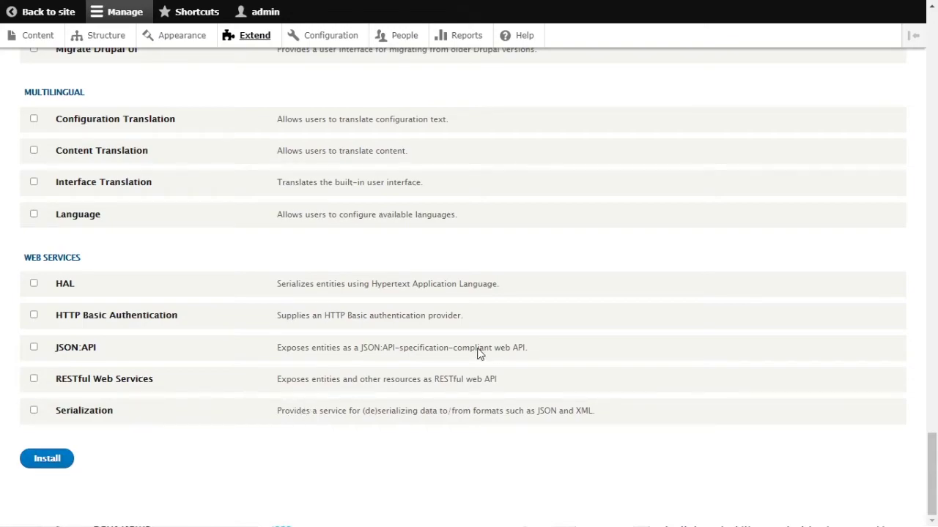
pyautogui.scroll(20, 480, 354)
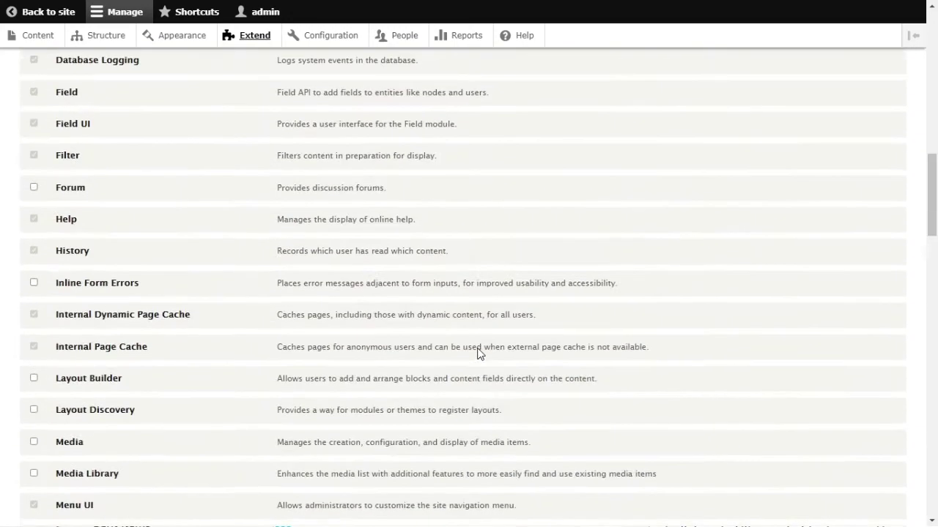
pyautogui.scroll(15, 480, 354)
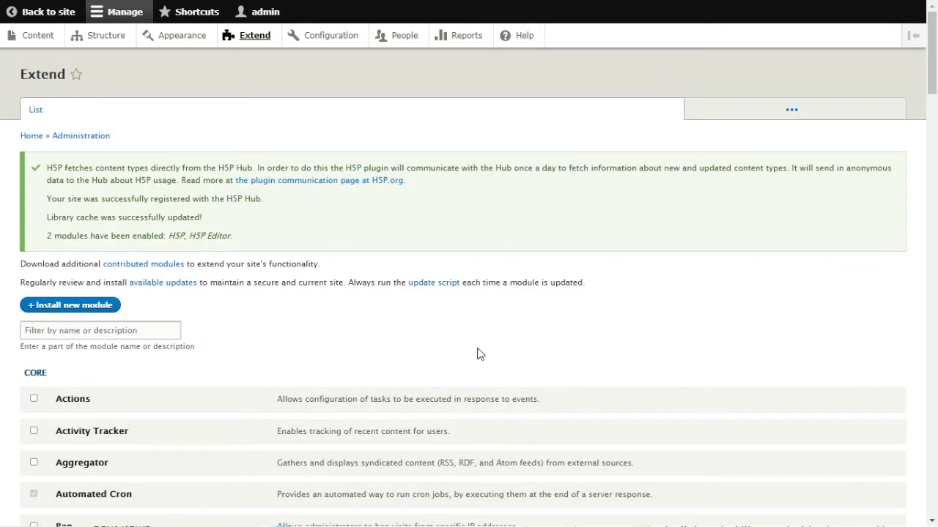
# Browse the empty Article creation form via Content > Add content.
pyautogui.click(55, 42)
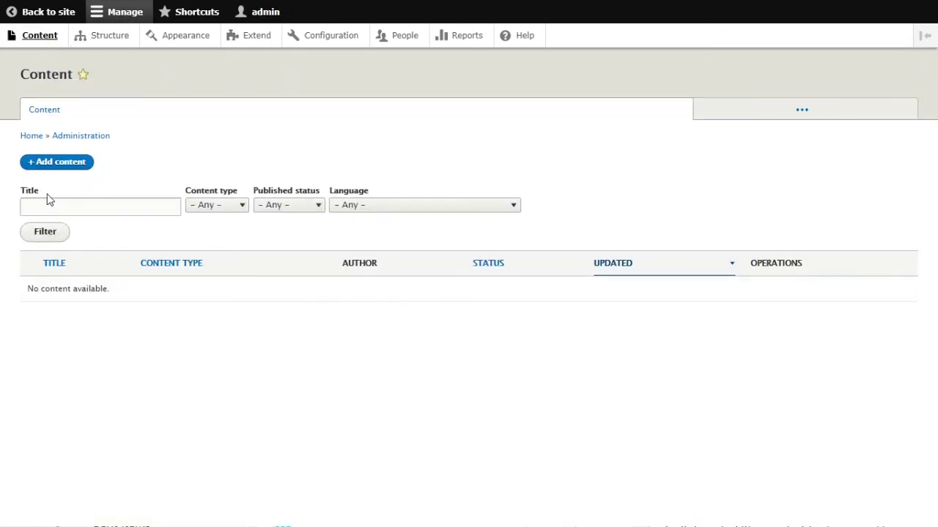
pyautogui.click(59, 167)
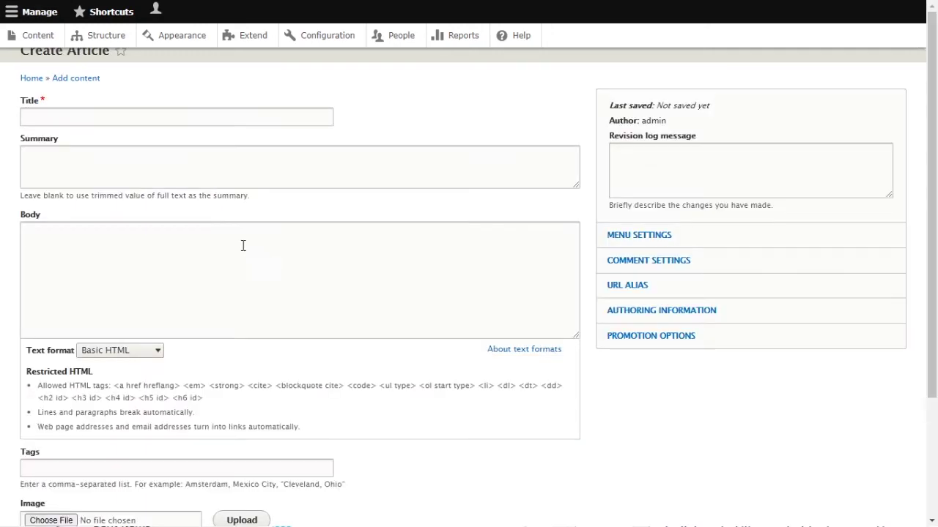
pyautogui.scroll(-4, 224, 230)
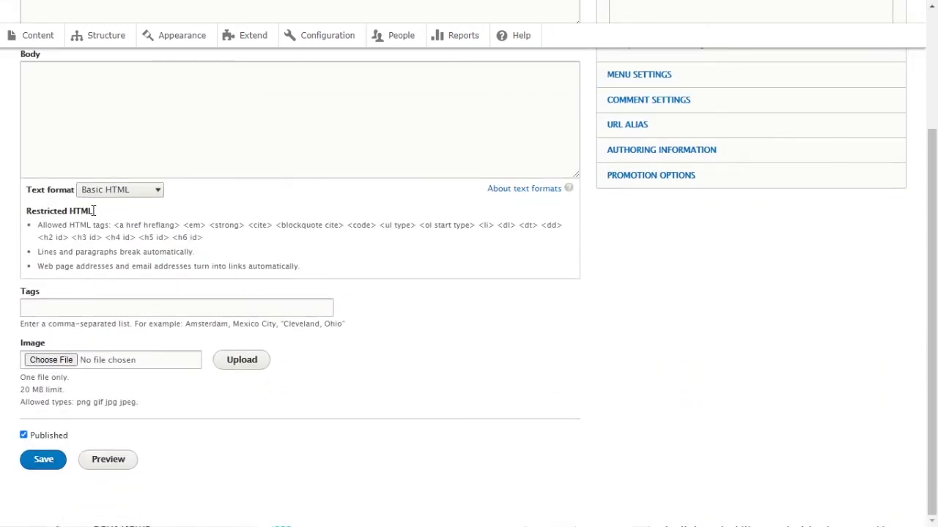
pyautogui.scroll(3, 130, 370)
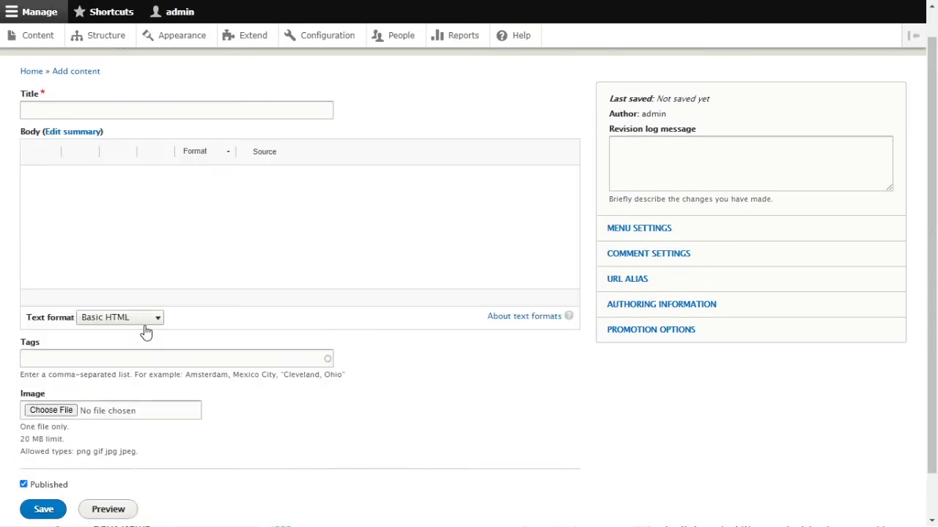
pyautogui.scroll(-1, 153, 330)
pyautogui.scroll(2, 160, 328)
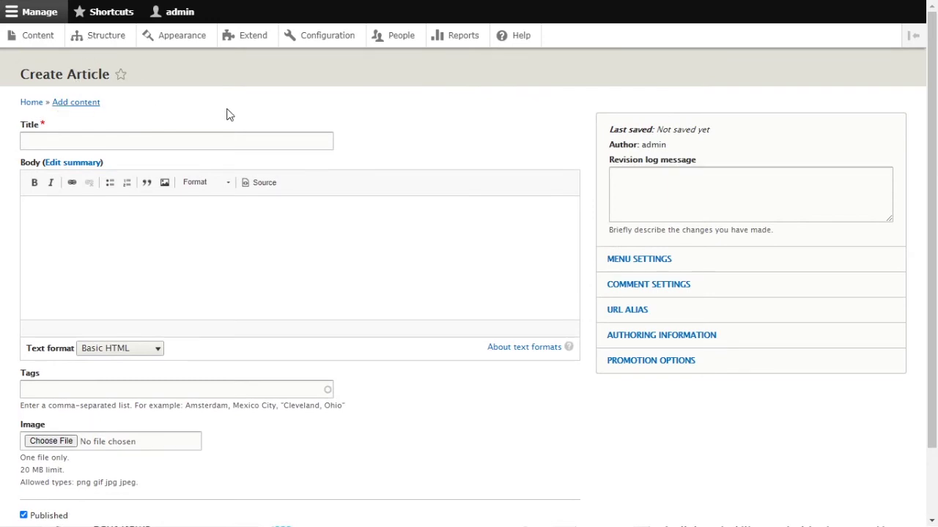
# View the empty Basic page form, then go to Structure.
pyautogui.click(72, 104)
pyautogui.click(59, 151)
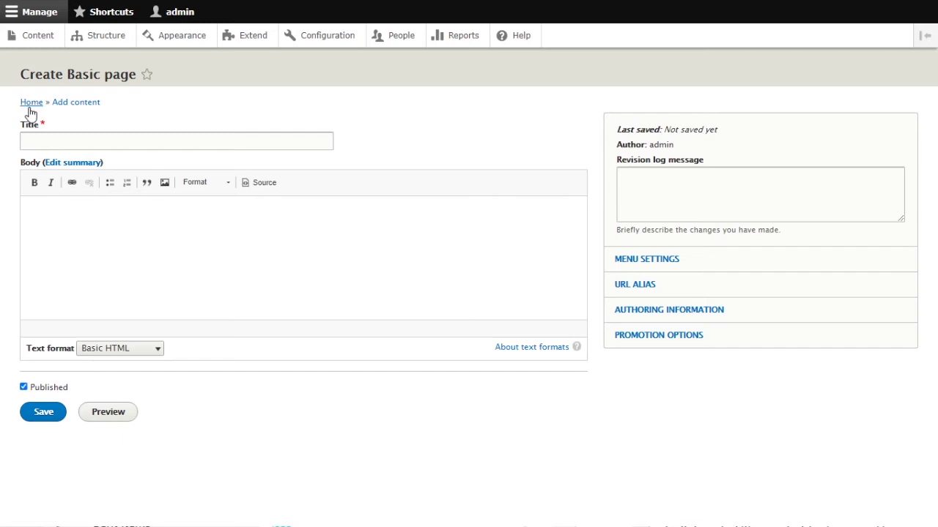
pyautogui.click(103, 44)
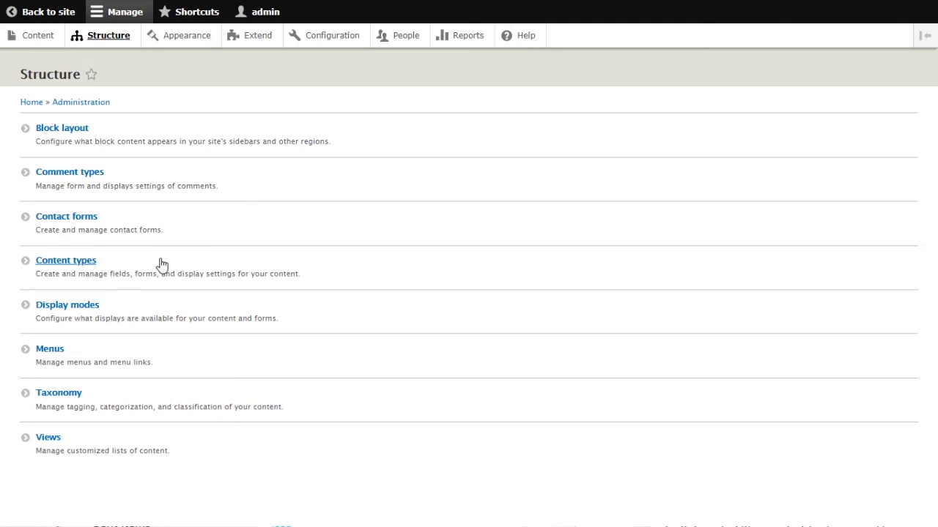
# Open Content types, point out the Article entry, and go to its Manage fields.
pyautogui.click(87, 260)
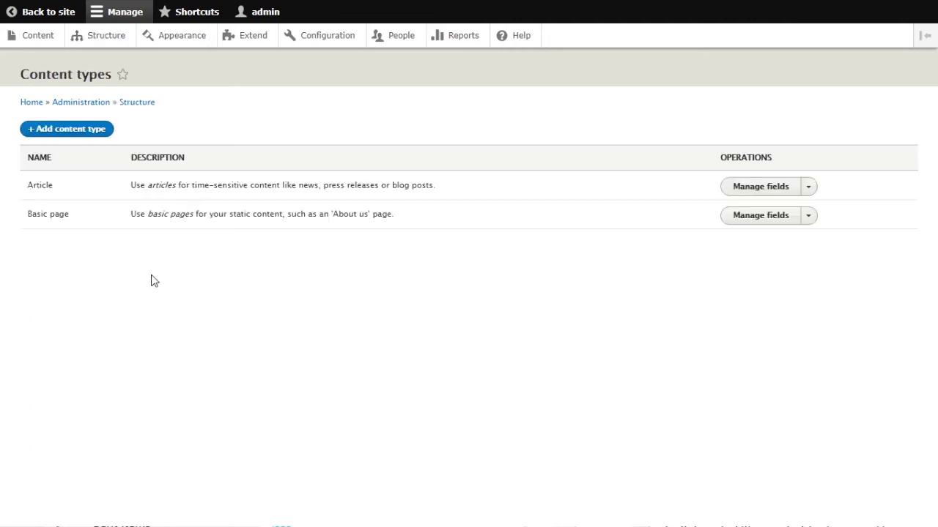
pyautogui.doubleClick(46, 185)
pyautogui.moveTo(133, 186); pyautogui.dragTo(475, 195)
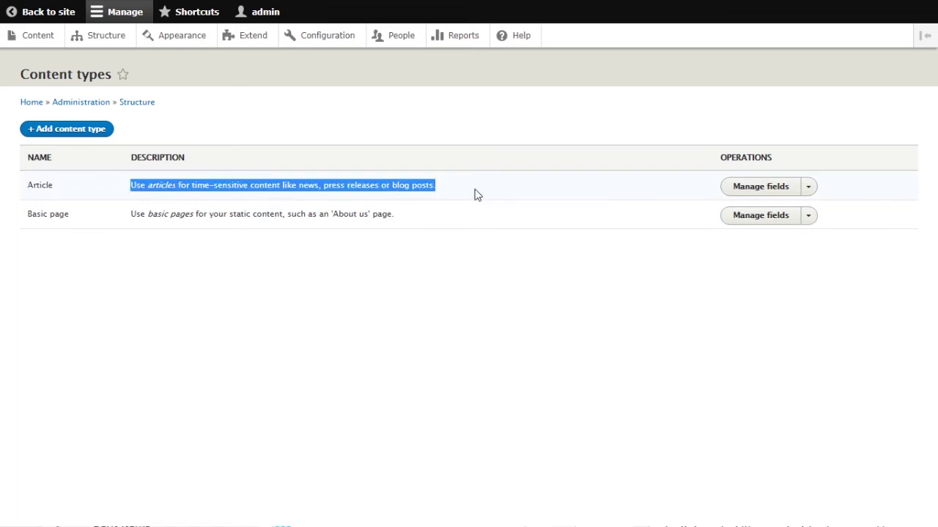
pyautogui.click(532, 189)
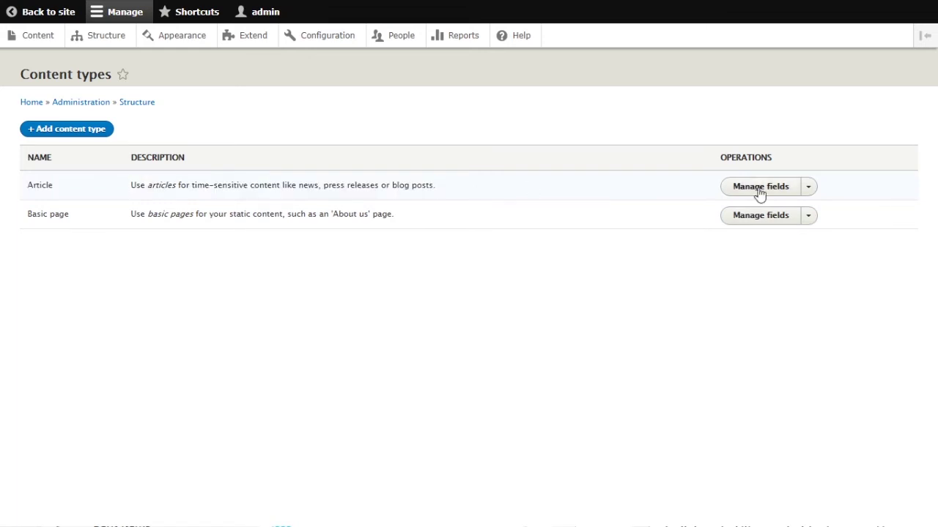
pyautogui.click(755, 188)
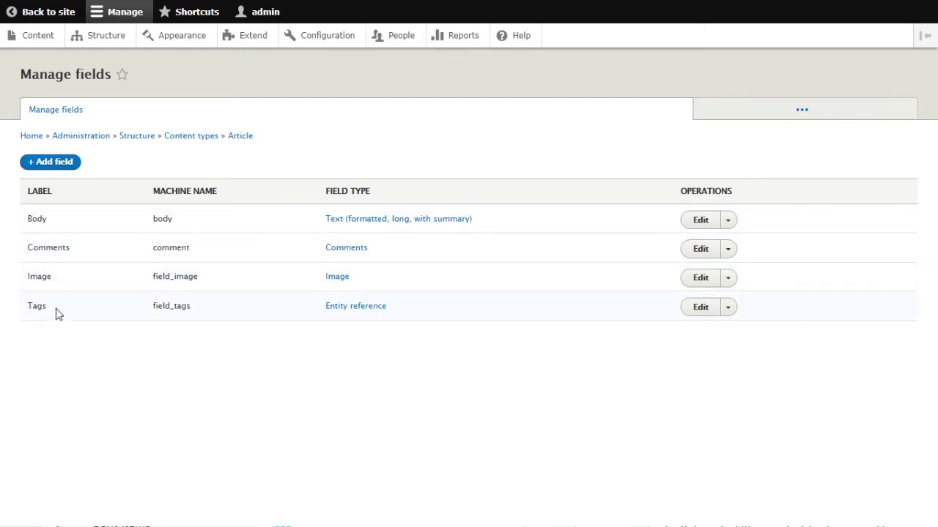
# Add an Interactive Content – H5P field labelled 'h5p' to Article and continue to its settings.
pyautogui.click(51, 163)
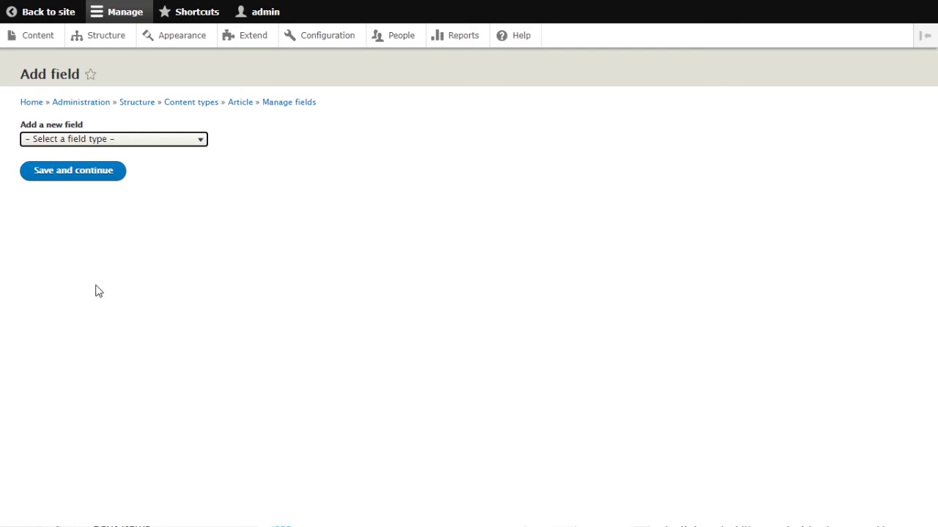
pyautogui.press('i')
pyautogui.click(70, 181)
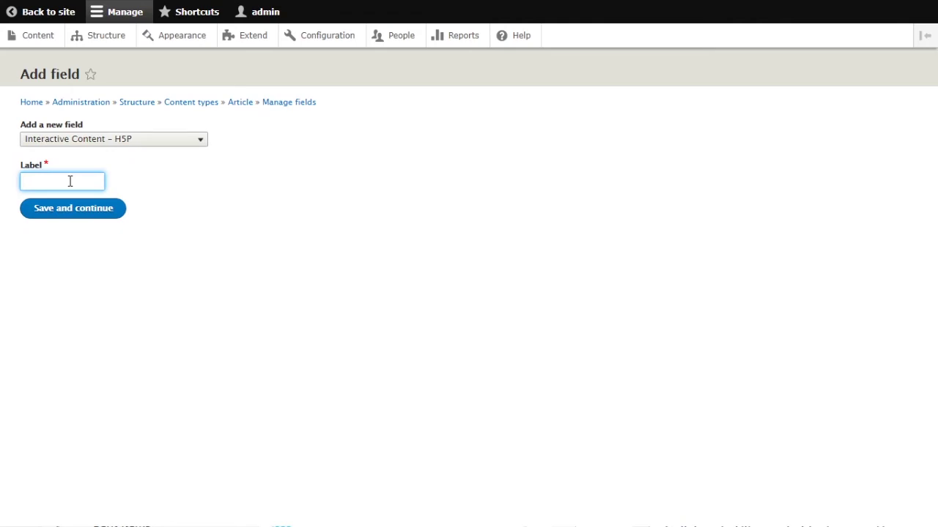
pyautogui.write('h5p')
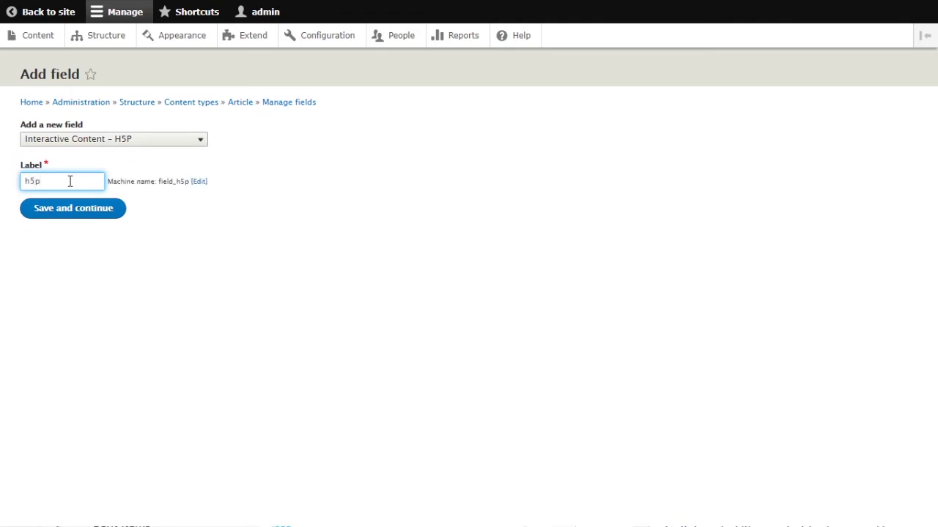
pyautogui.click(98, 217)
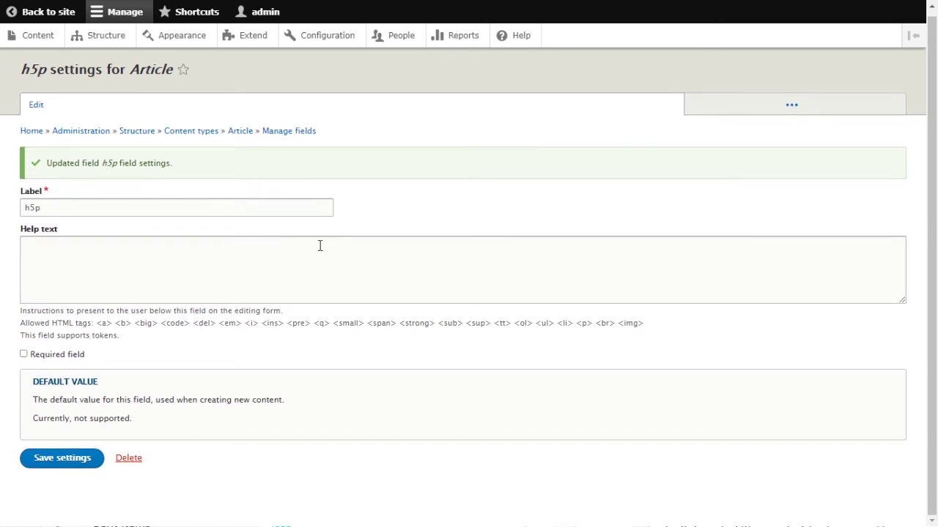
# Save the h5p field settings and review the new field_h5p entry among Article fields.
pyautogui.click(49, 468)
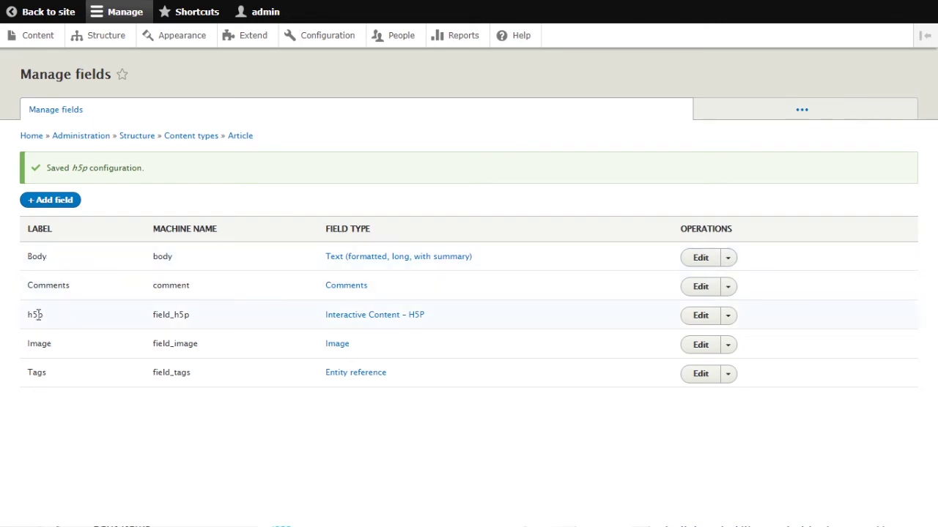
pyautogui.moveTo(29, 317); pyautogui.dragTo(195, 318)
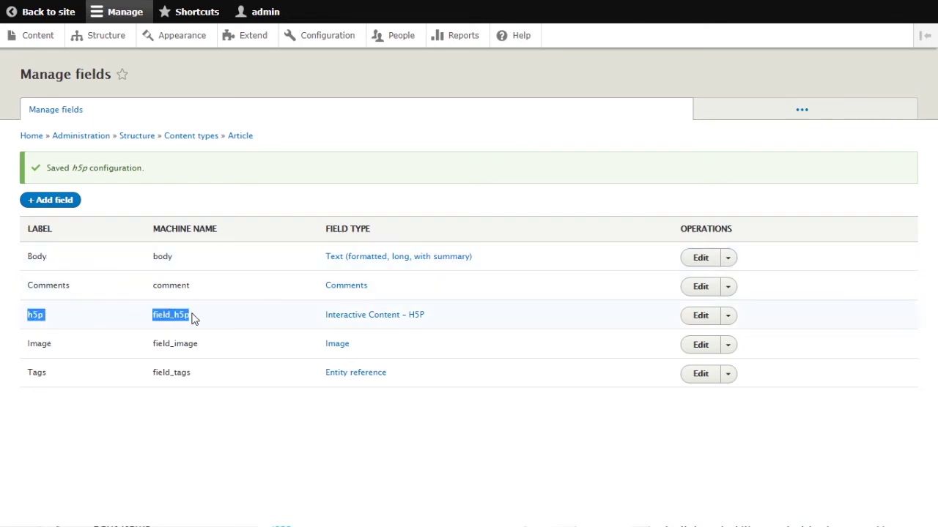
pyautogui.click(195, 318)
pyautogui.moveTo(42, 314); pyautogui.dragTo(204, 325)
pyautogui.click(181, 319)
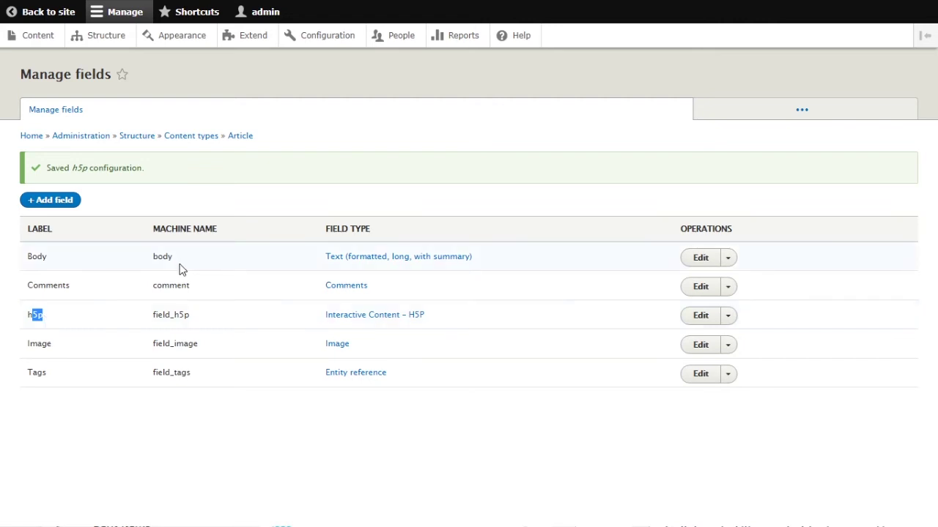
pyautogui.click(87, 323)
pyautogui.click(801, 114)
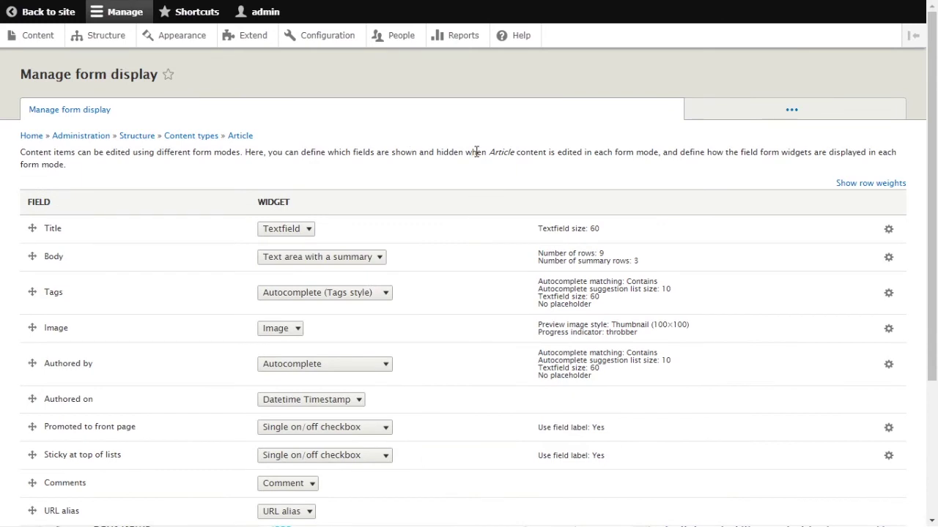
# Change the Article form's h5p field widget from H5P Upload to H5P Editor and save.
pyautogui.scroll(-1, 476, 152)
pyautogui.scroll(-1, 476, 152)
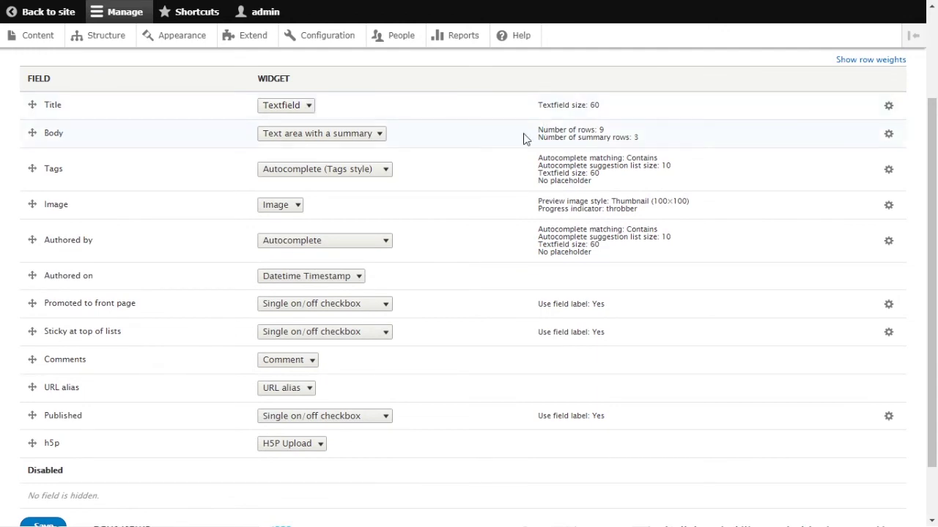
pyautogui.scroll(-1, 370, 203)
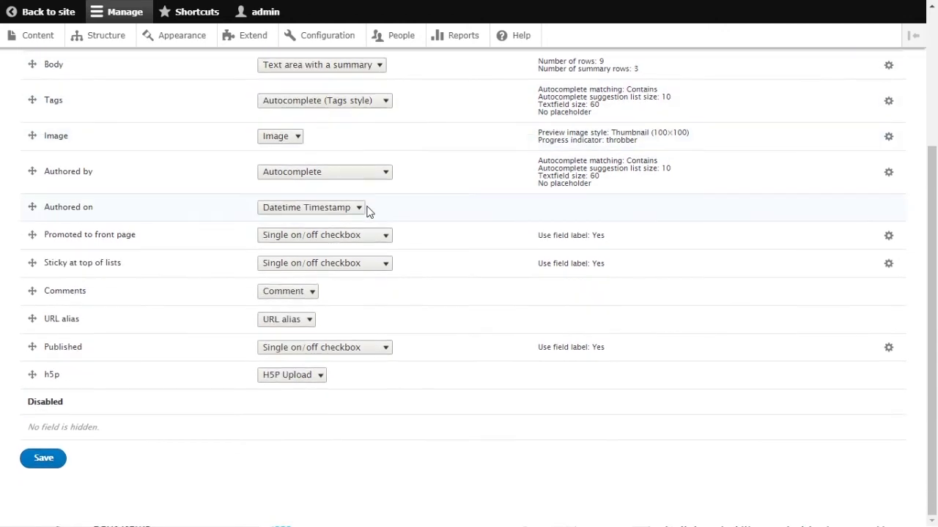
pyautogui.scroll(1, 408, 217)
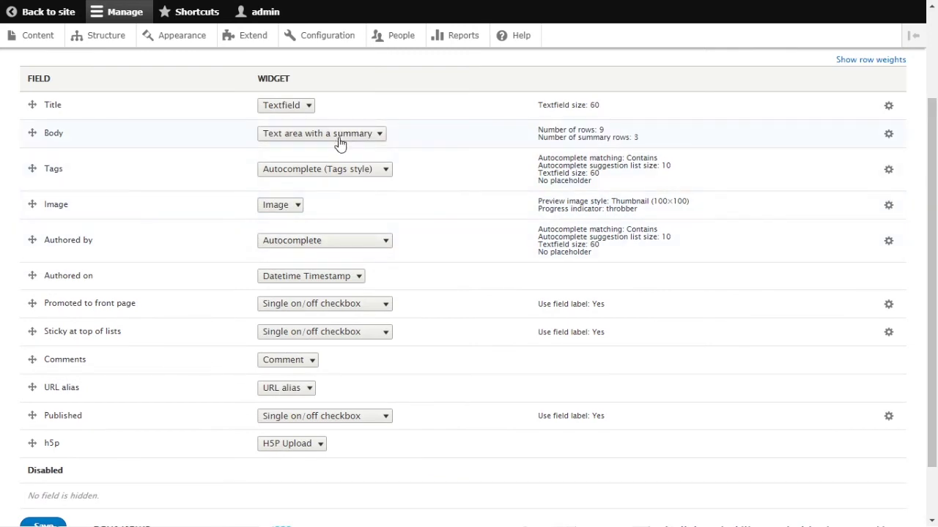
pyautogui.scroll(-1, 338, 145)
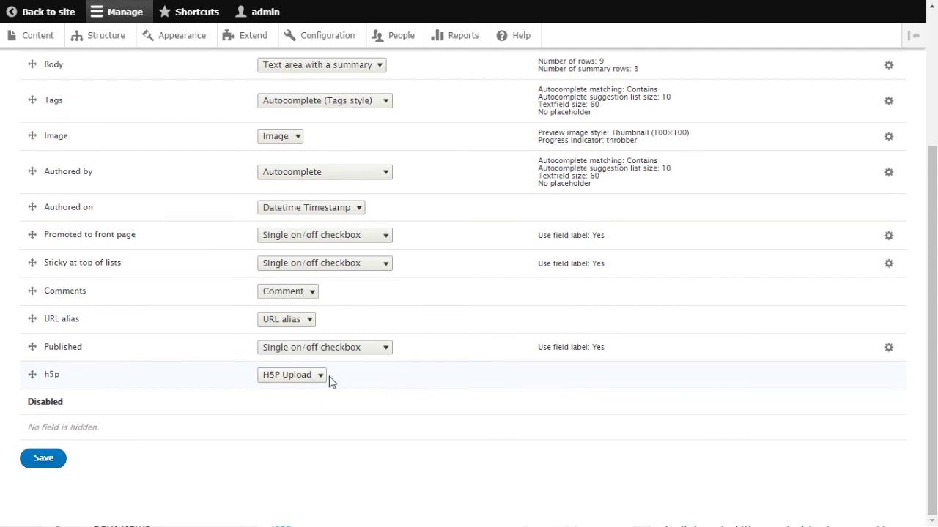
pyautogui.scroll(3, 315, 293)
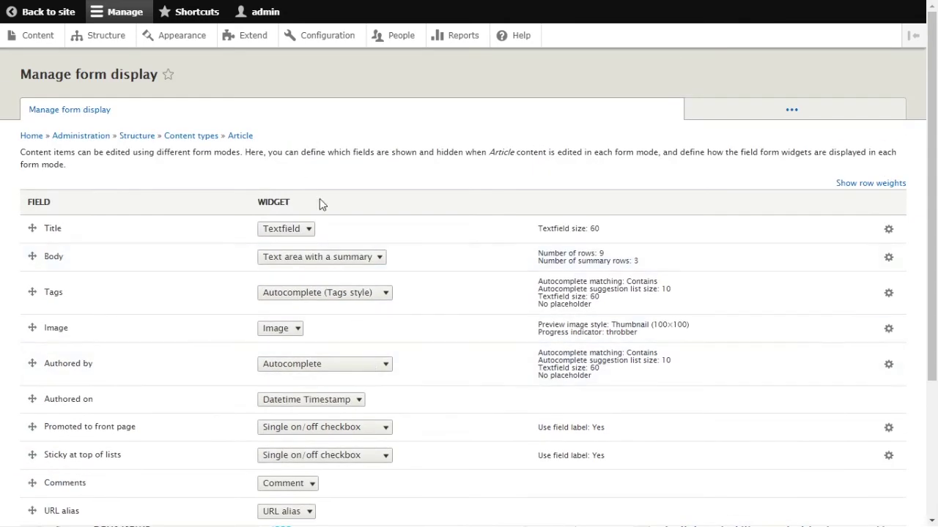
pyautogui.moveTo(260, 200); pyautogui.dragTo(293, 200)
pyautogui.scroll(-3, 348, 245)
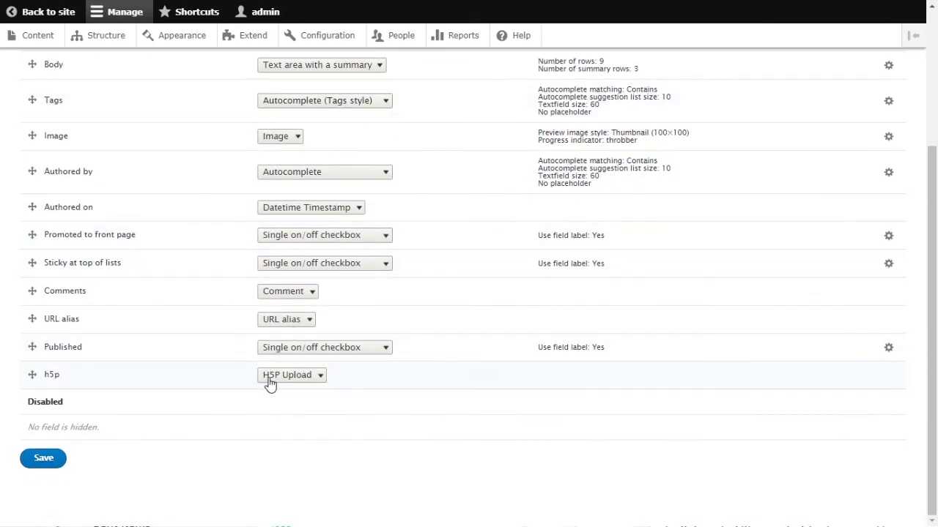
pyautogui.click(321, 378)
pyautogui.click(305, 393)
pyautogui.click(44, 461)
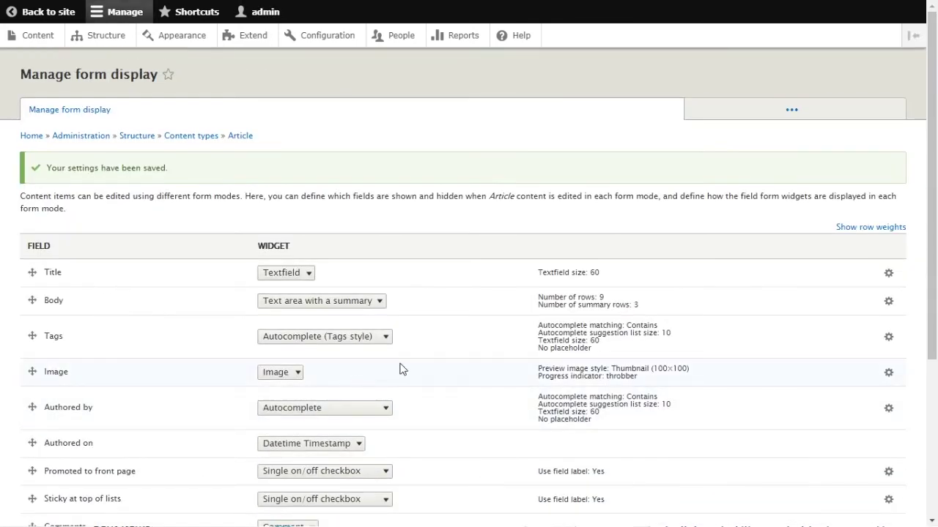
pyautogui.scroll(-3, 404, 362)
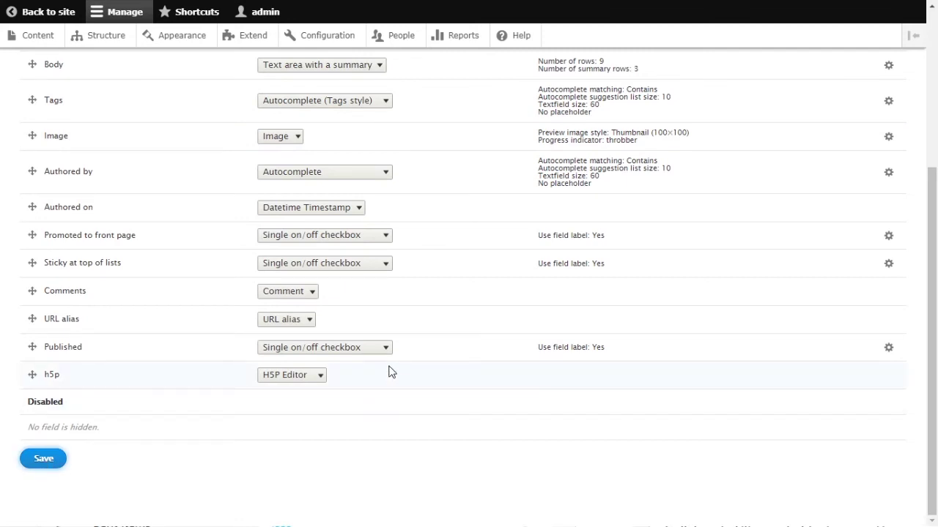
# Reload the Manage form display page to confirm the h5p field keeps the H5P Editor widget.
pyautogui.press('F5')
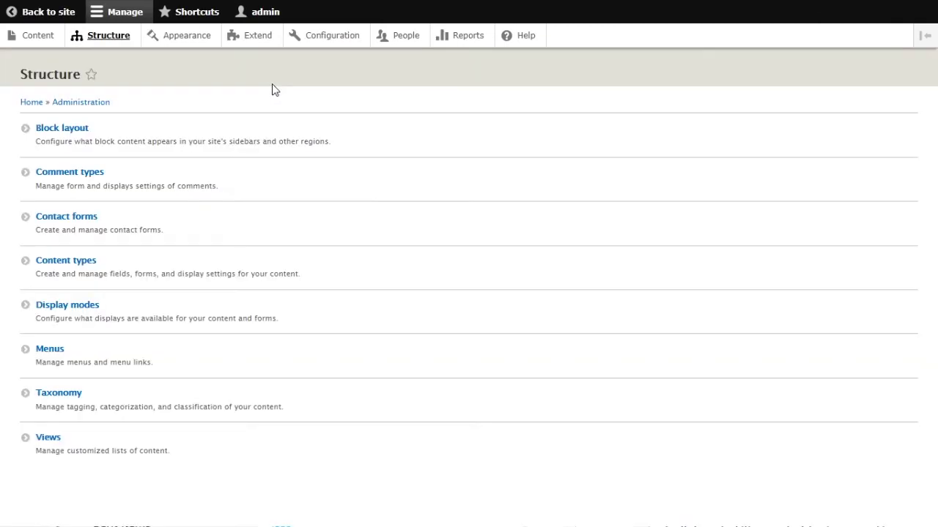
# Go to the Content types list, then start creating a new Article.
pyautogui.click(76, 264)
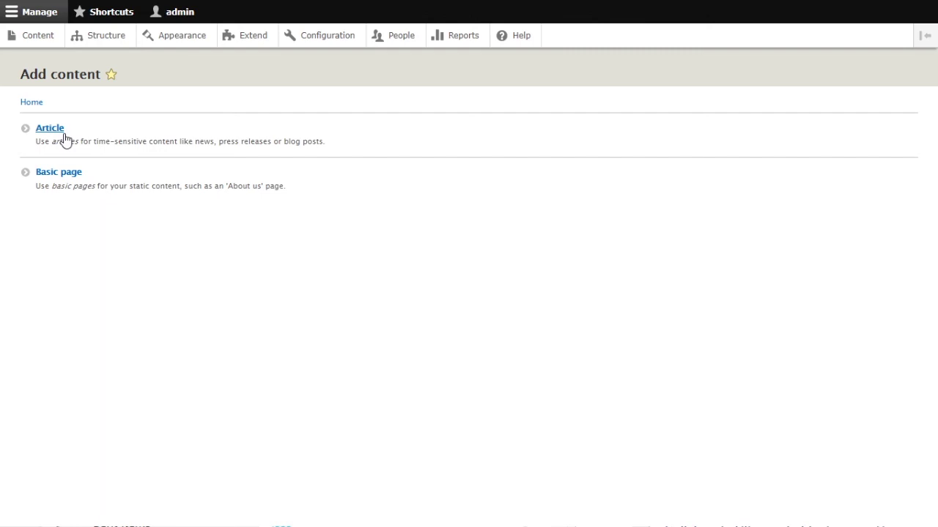
pyautogui.click(64, 136)
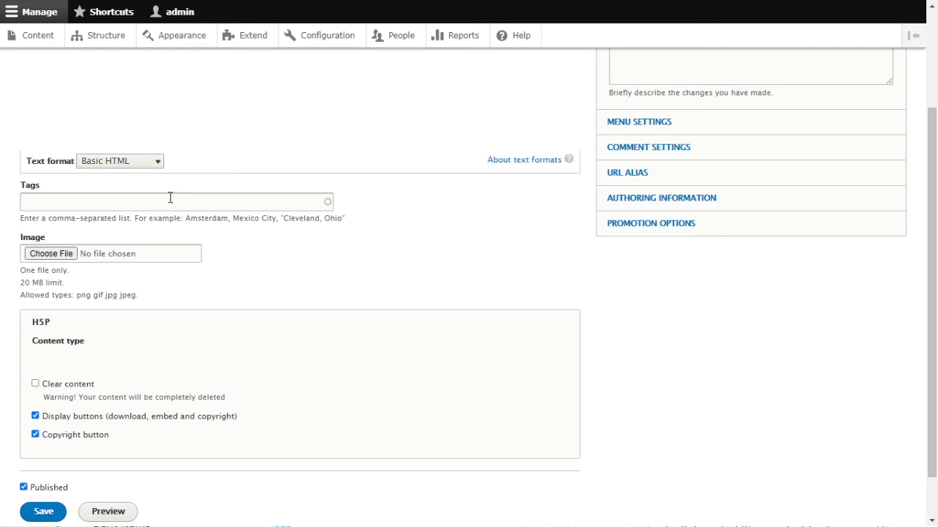
# Scroll the Create Article form down to the H5P section's Hub content type list.
pyautogui.scroll(-7, 534, 366)
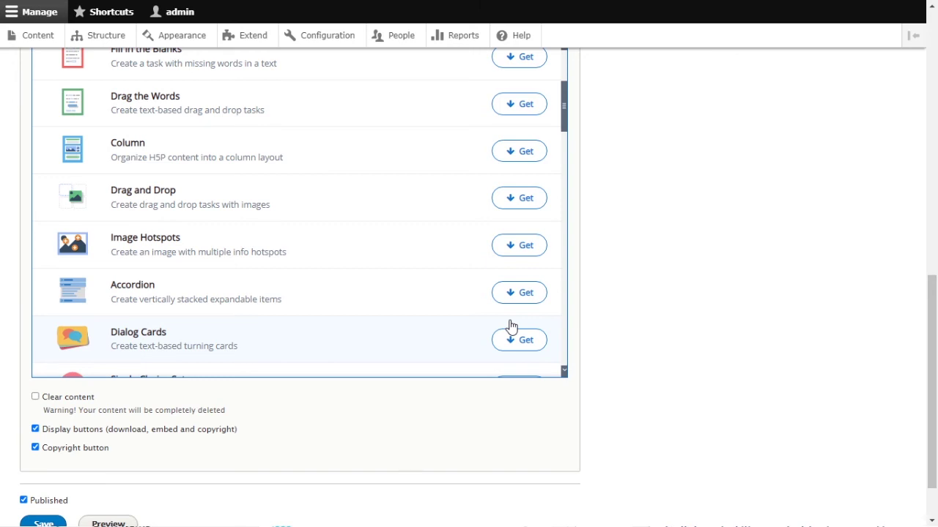
pyautogui.scroll(-10, 511, 326)
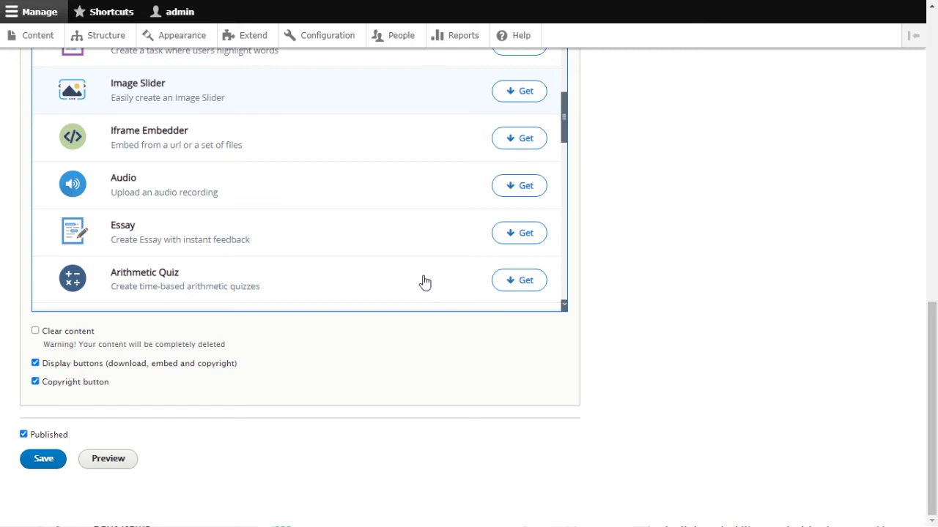
pyautogui.scroll(10, 425, 282)
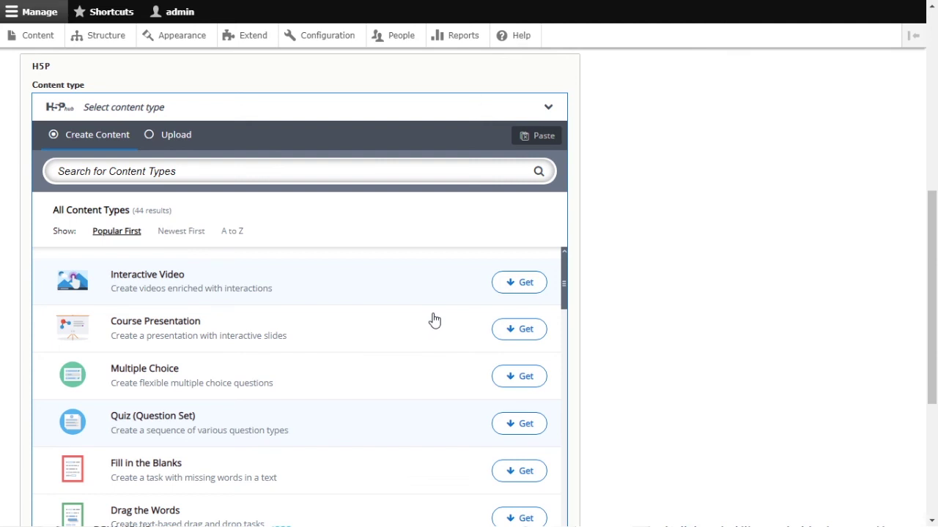
# Scroll through the H5P hub's content types, such as Interactive Video and Course Presentation.
pyautogui.scroll(-15, 435, 320)
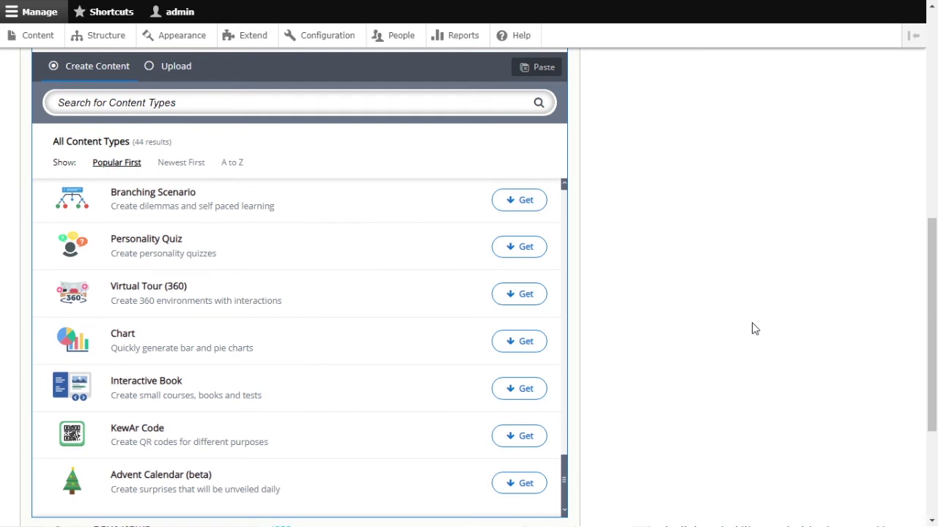
pyautogui.scroll(10, 340, 379)
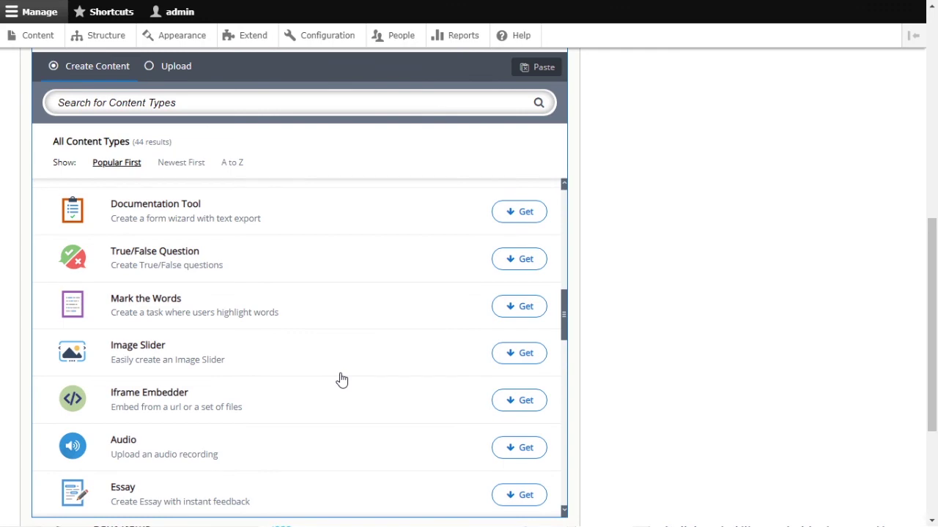
pyautogui.scroll(-5, 341, 379)
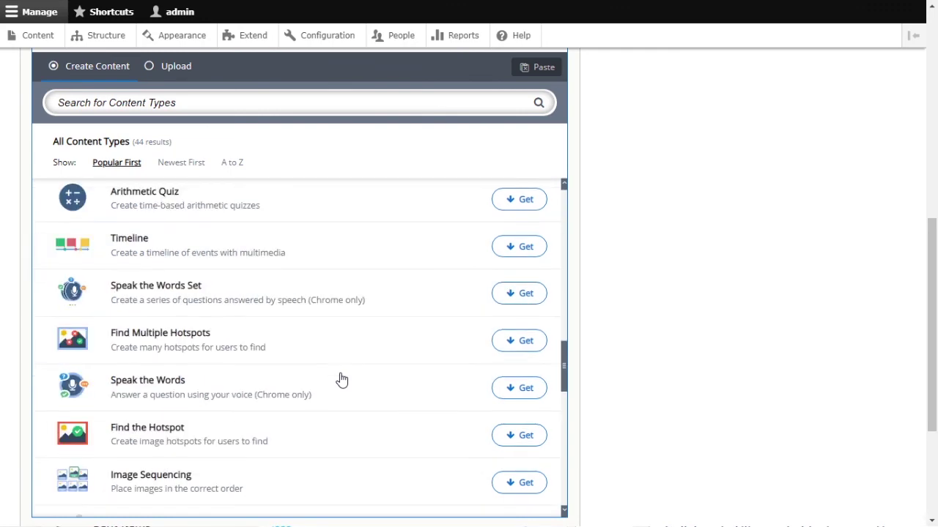
pyautogui.scroll(-3, 653, 341)
pyautogui.scroll(4, 446, 385)
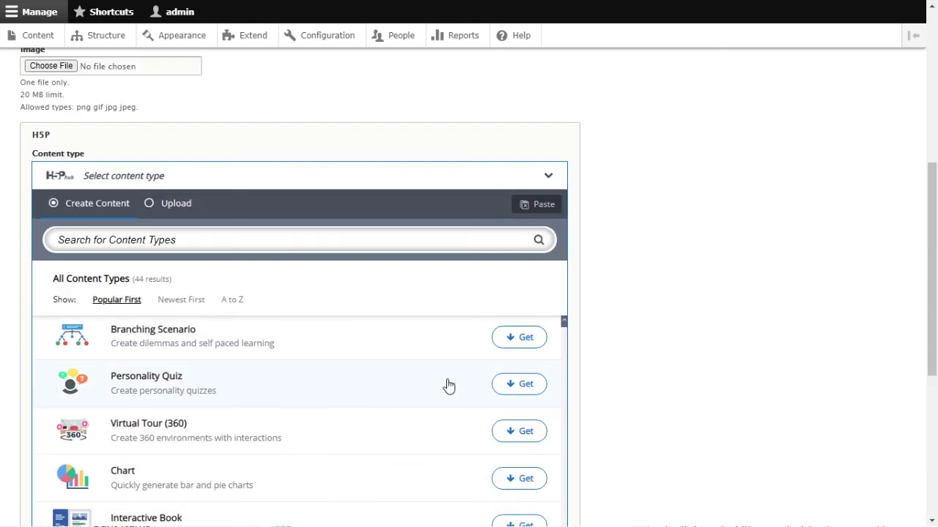
pyautogui.scroll(3, 450, 384)
pyautogui.scroll(-1, 449, 347)
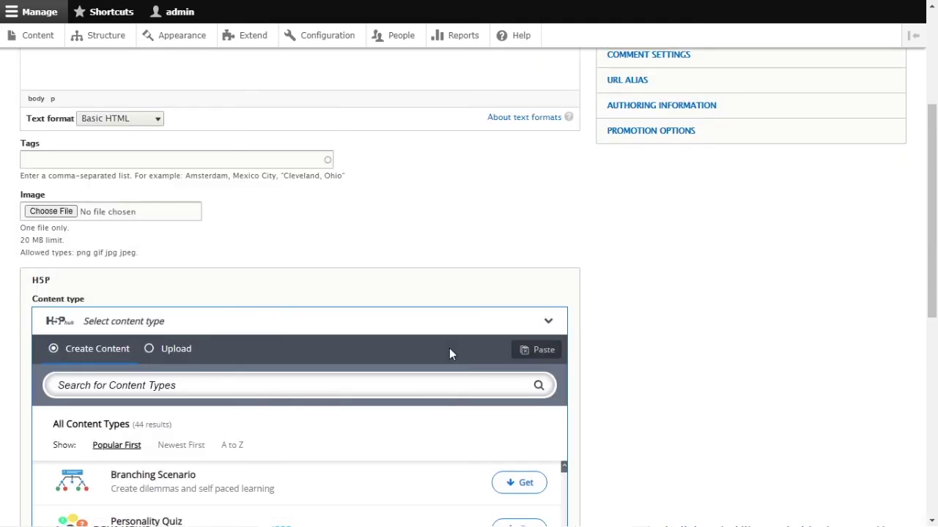
pyautogui.scroll(-3, 449, 347)
pyautogui.scroll(5, 293, 267)
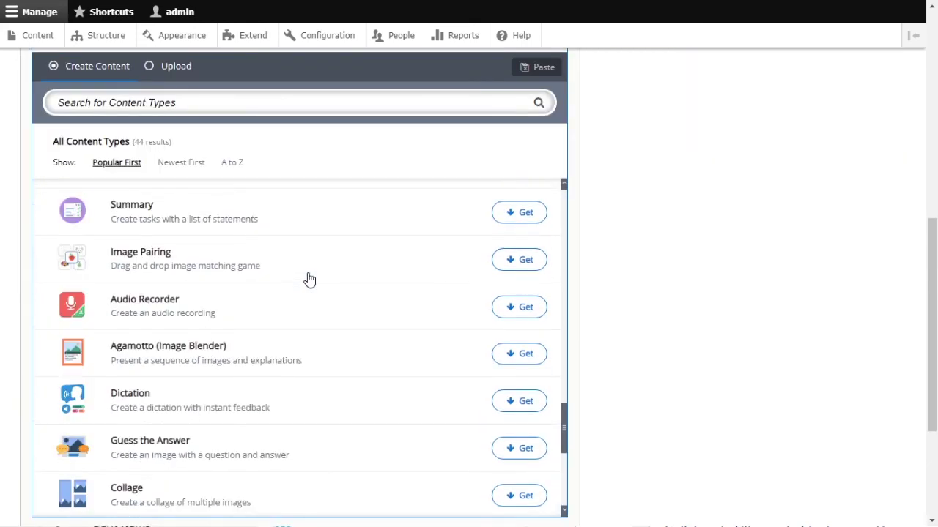
pyautogui.scroll(10, 309, 279)
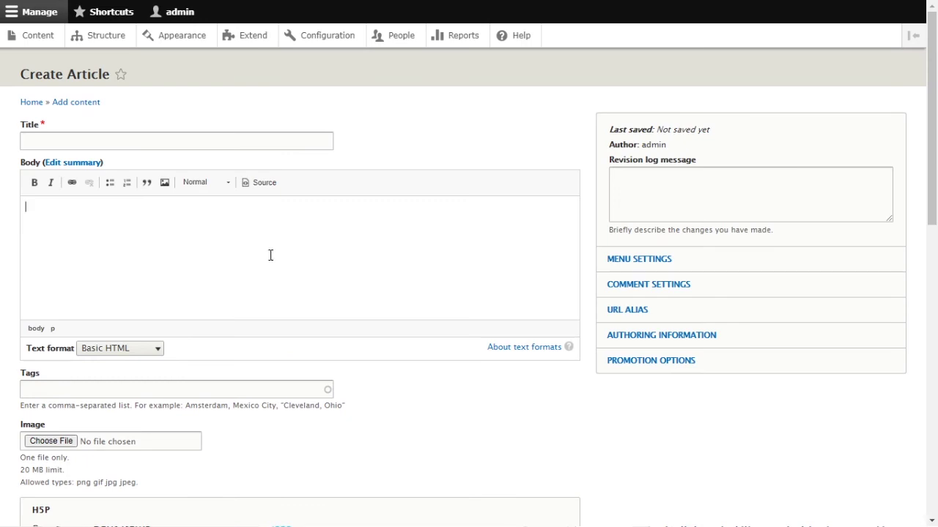
pyautogui.scroll(-10, 571, 374)
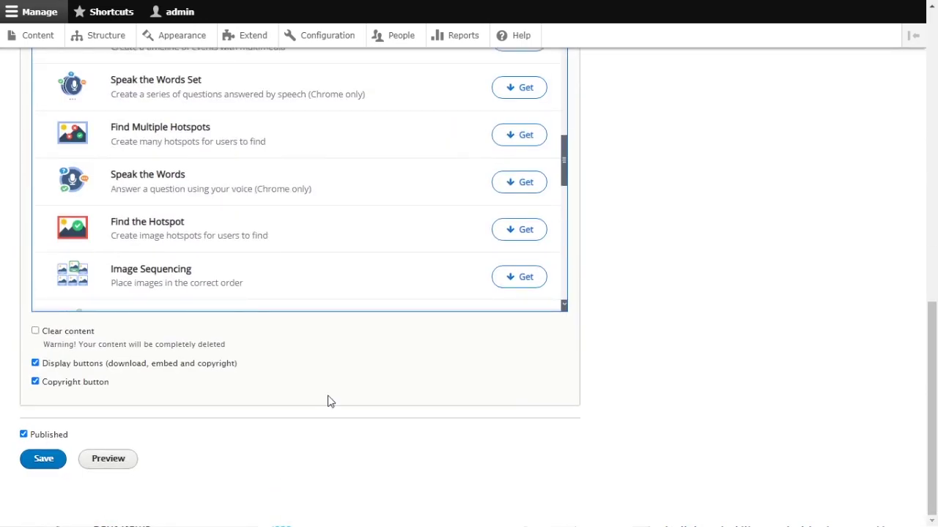
pyautogui.scroll(2, 444, 354)
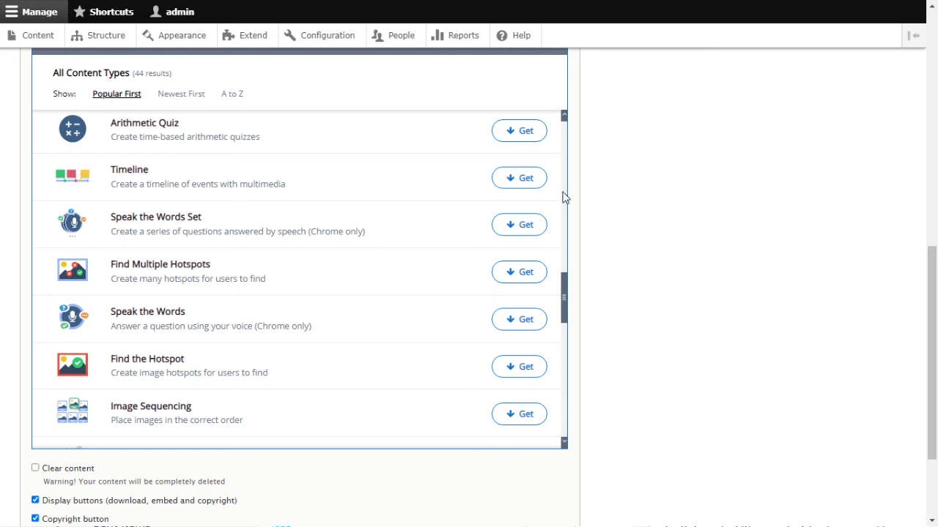
pyautogui.scroll(15, 463, 330)
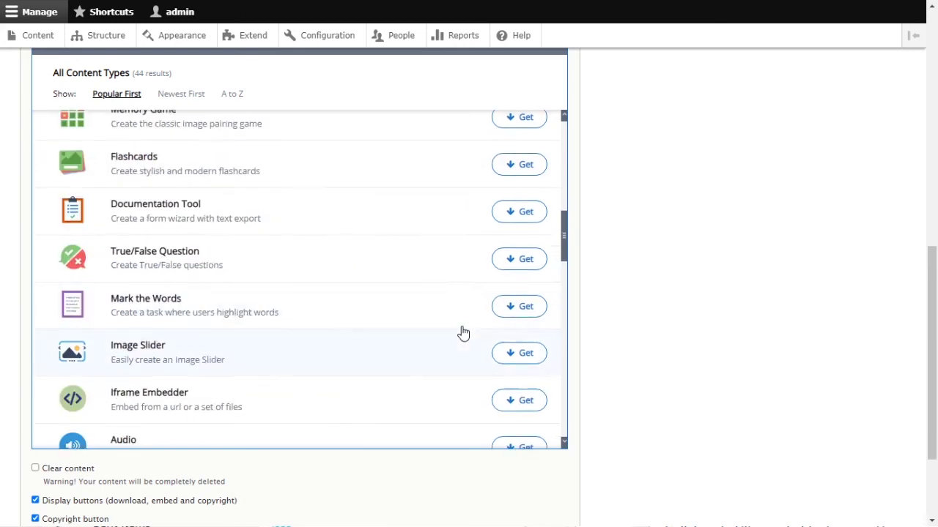
pyautogui.scroll(3, 415, 174)
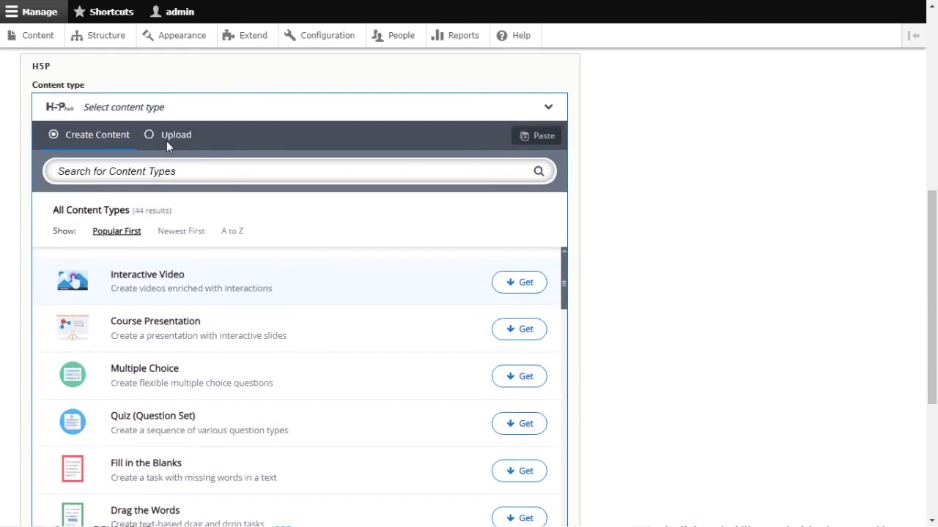
pyautogui.scroll(2, 398, 247)
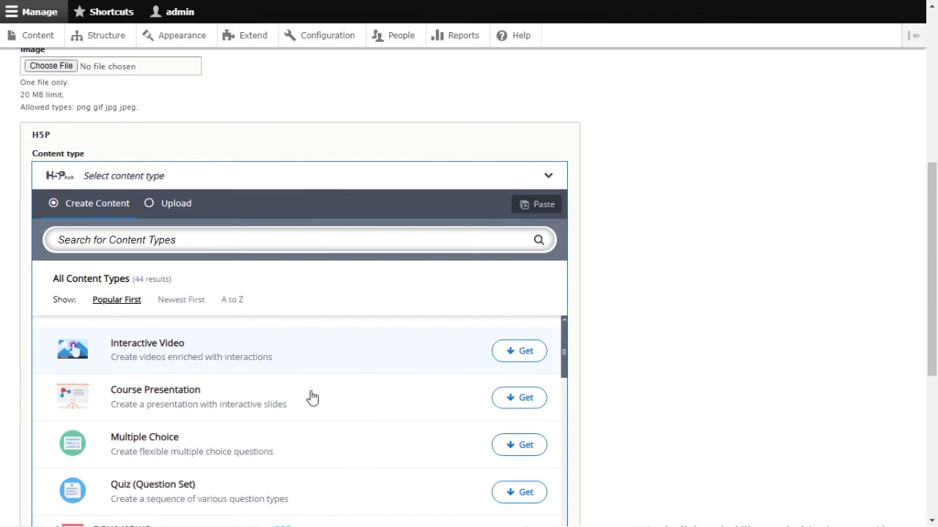
pyautogui.scroll(-2, 380, 211)
pyautogui.scroll(-20, 423, 305)
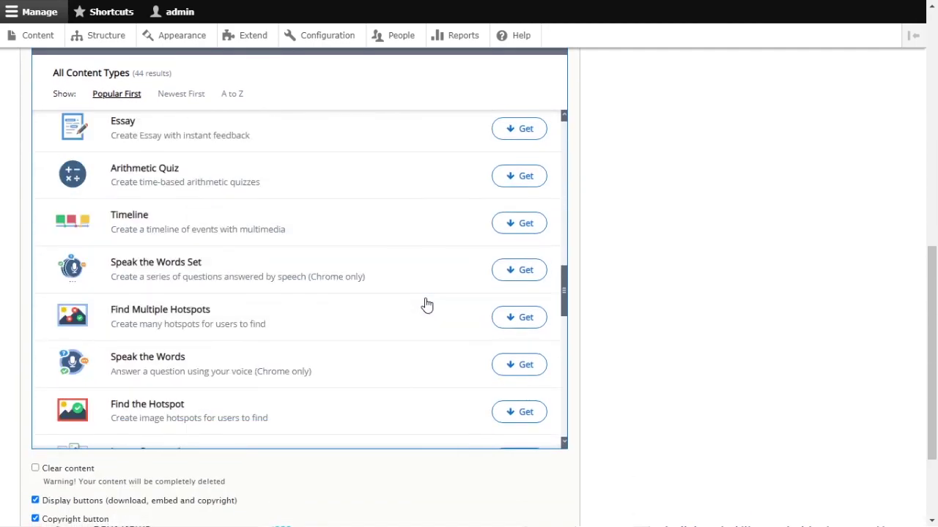
pyautogui.scroll(15, 422, 346)
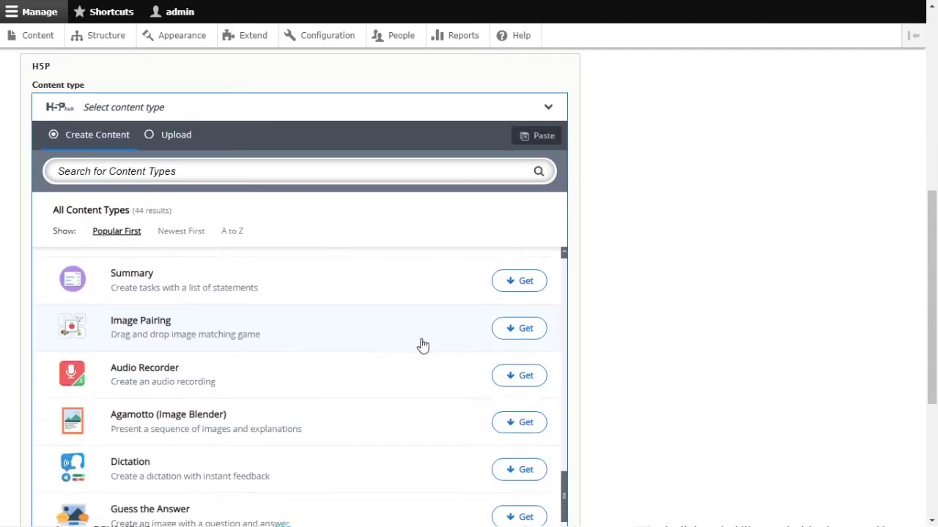
pyautogui.scroll(10, 432, 349)
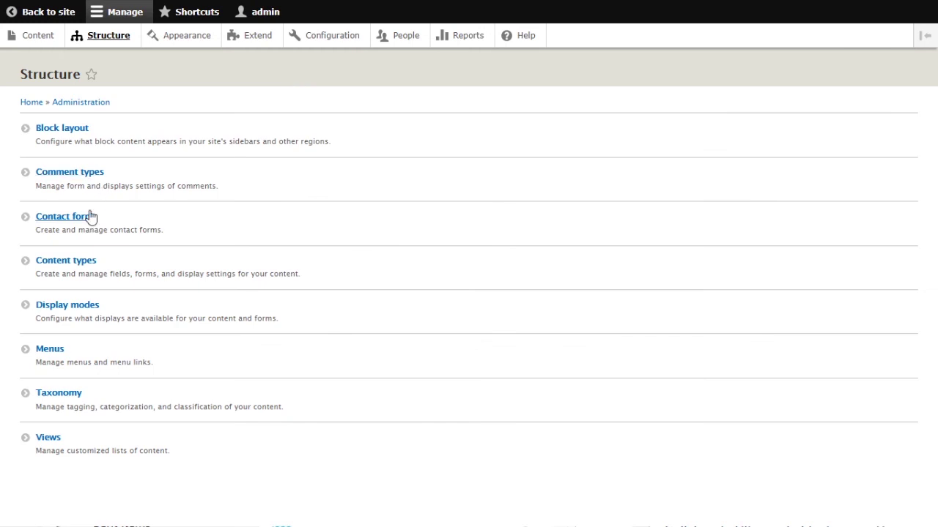
# Open Content types from the Structure page to list Article and Basic page.
pyautogui.click(73, 262)
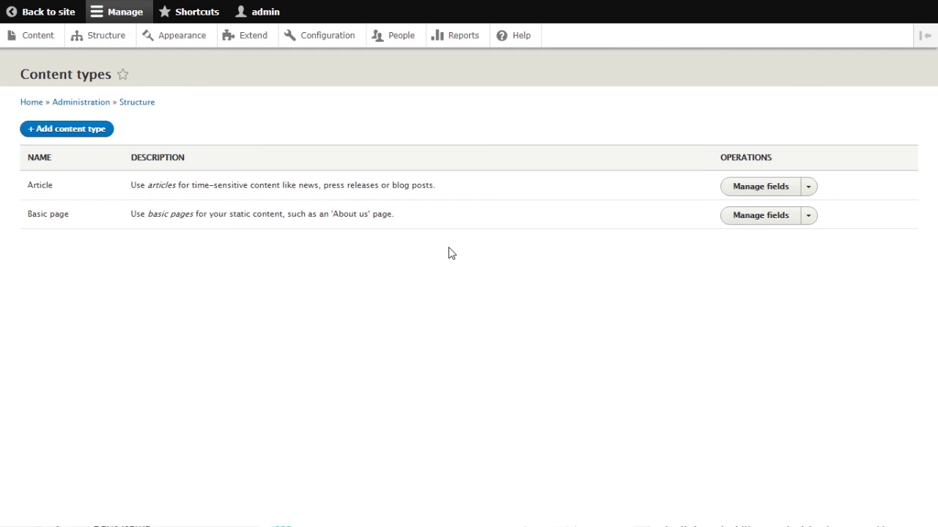